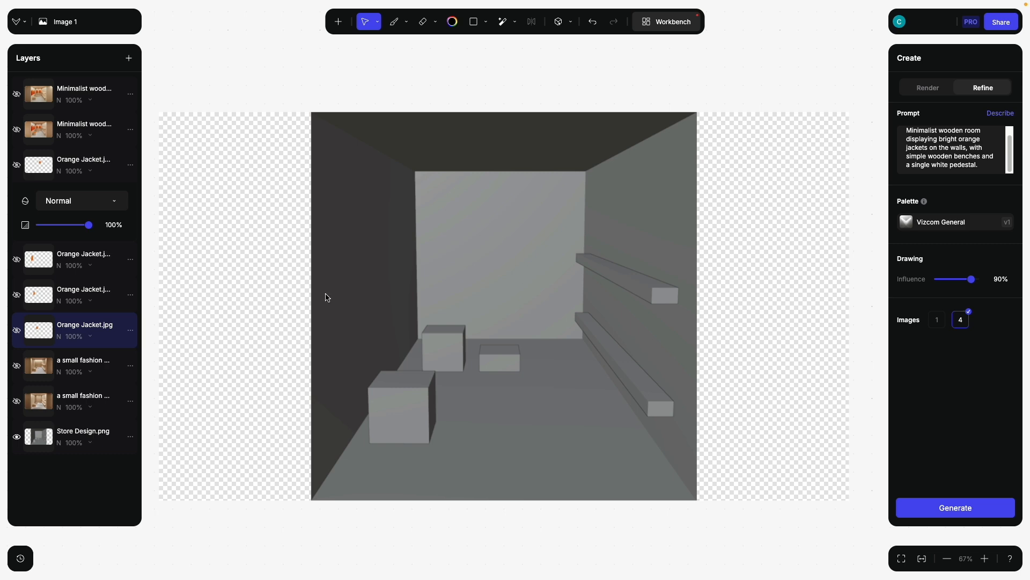
Step: Review the finished project by showing its hidden layers in turn, from the wooden store render through the orange jackets to the refined renders
left_click(17, 401)
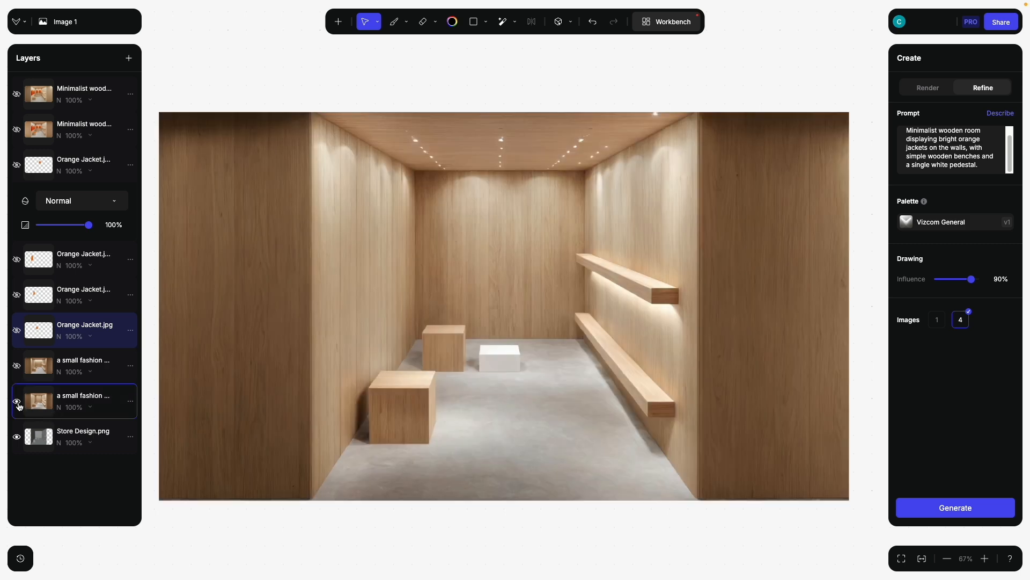
left_click(17, 366)
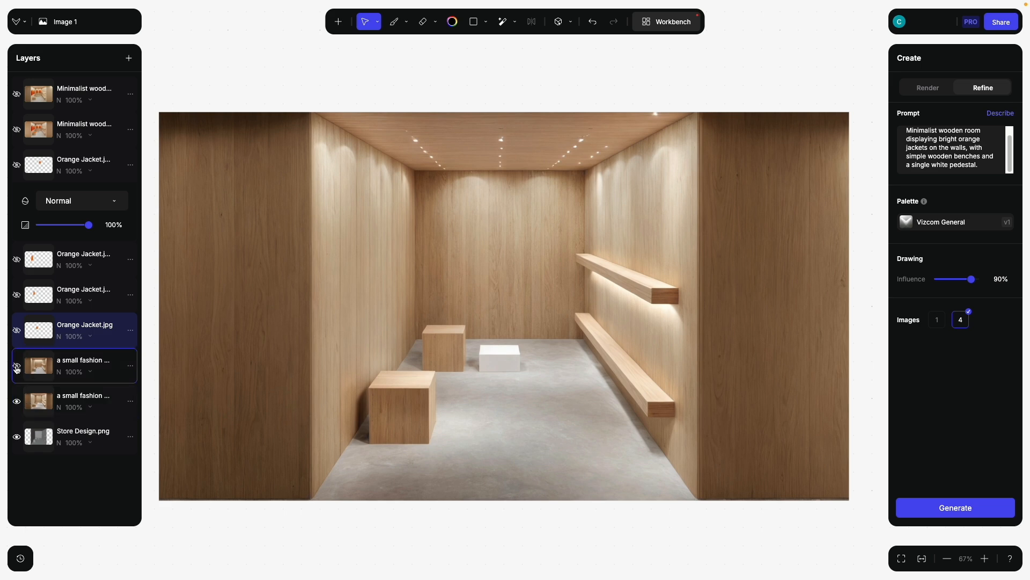
left_click(17, 366)
left_click(17, 330)
left_click(17, 295)
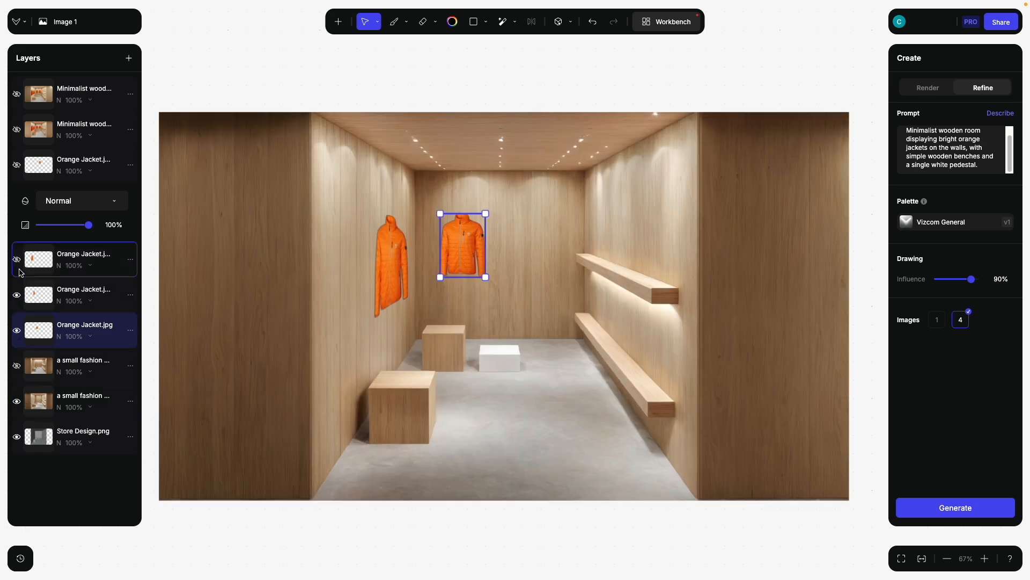
left_click(17, 259)
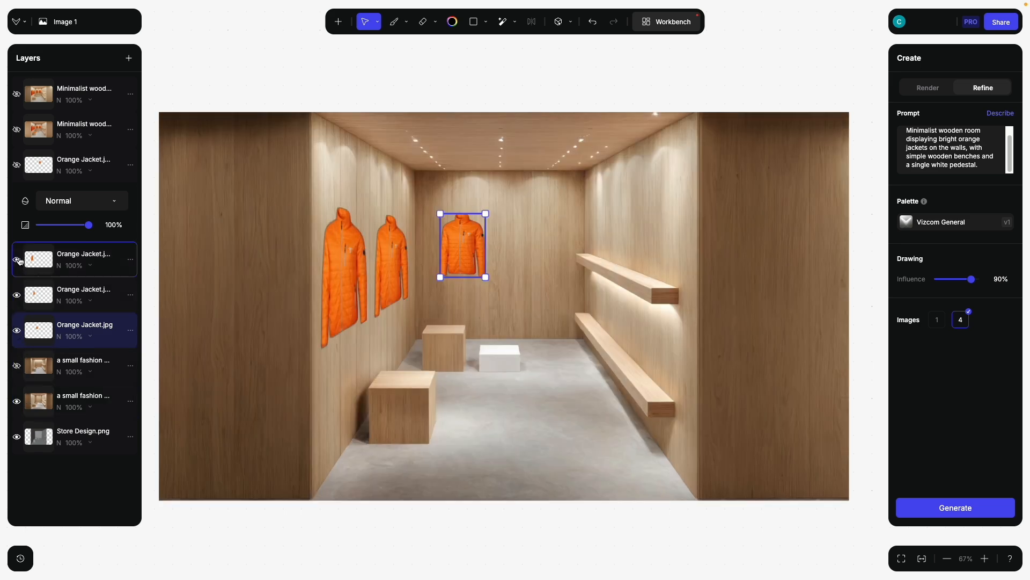
left_click(17, 165)
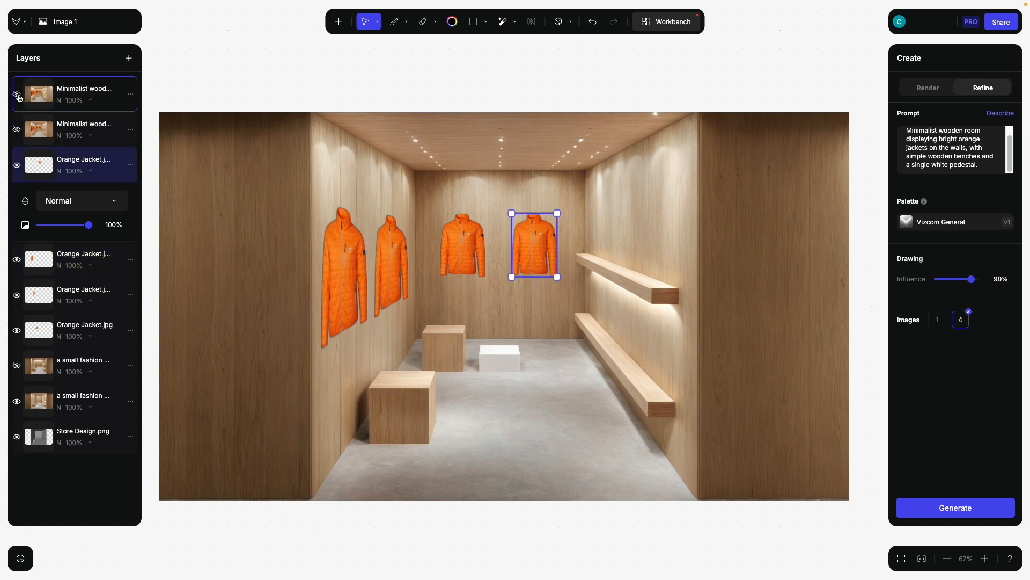
left_click(18, 131)
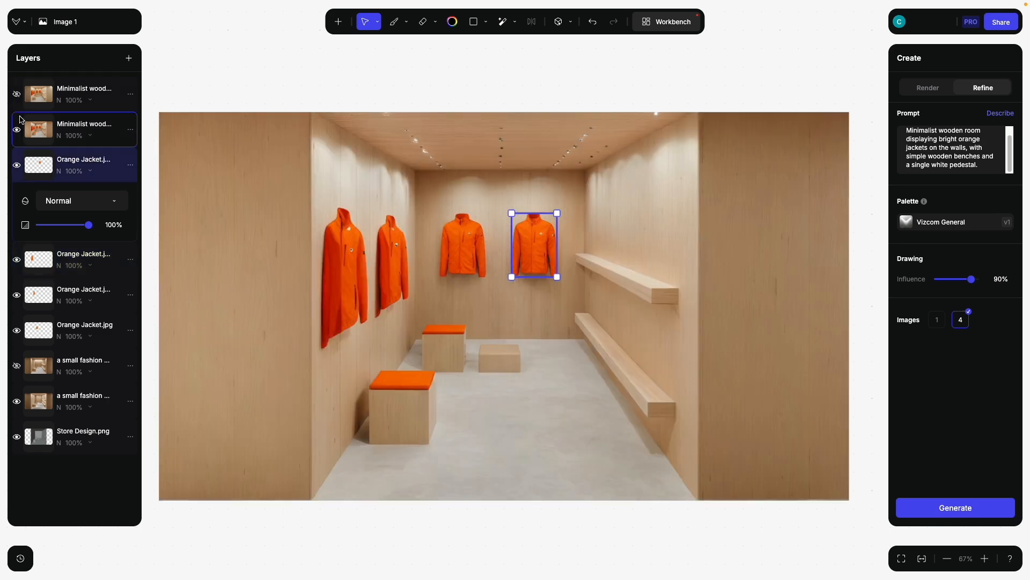
left_click(18, 95)
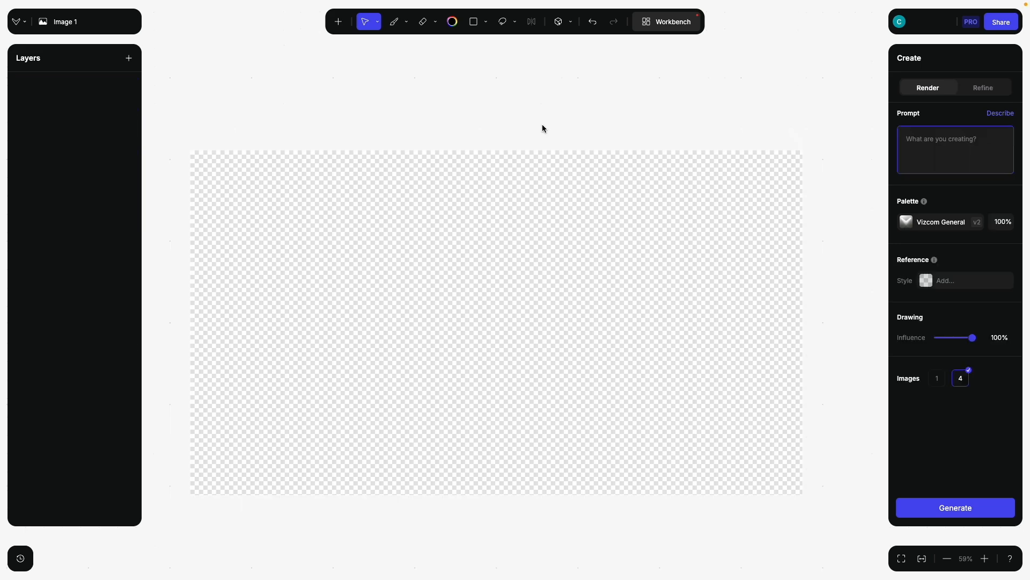
Step: Upload the image Store Design.png from the Desktop onto the empty canvas
left_click(338, 26)
left_click(336, 52)
left_click(317, 237)
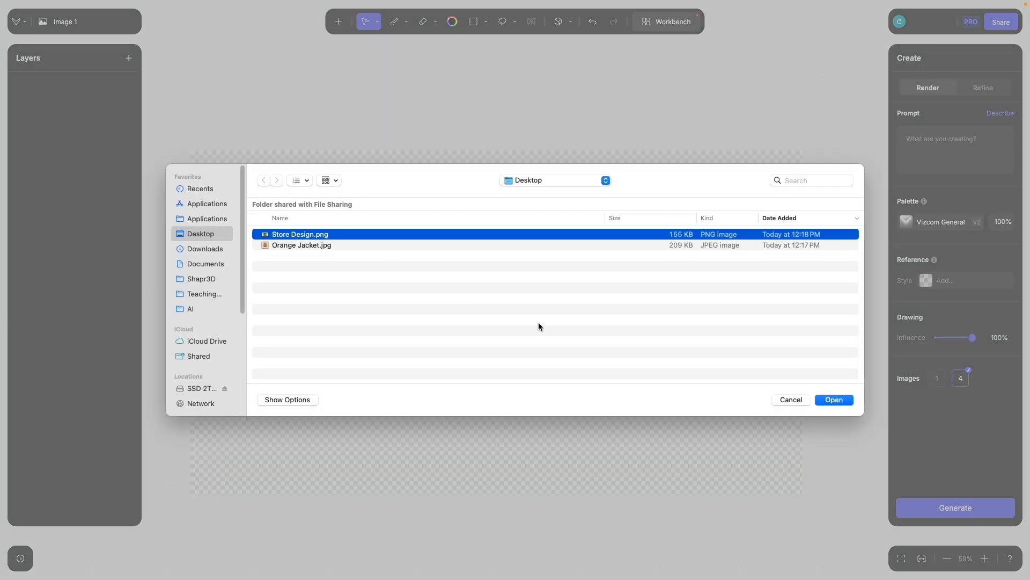
left_click(835, 400)
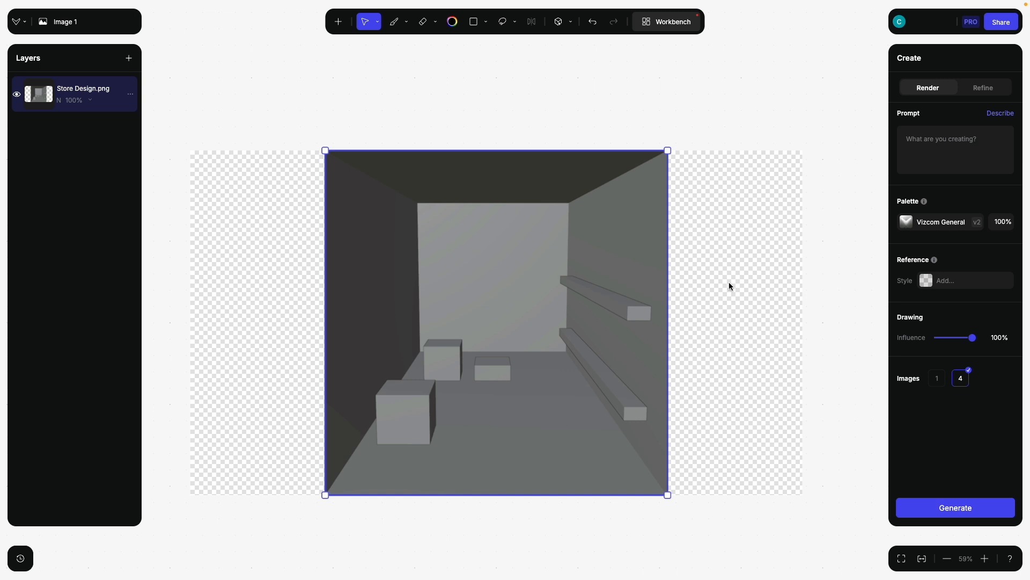
Step: Replace the auto-described prompt with "a small fashion store with wooden walls" and generate four renders of the store design
left_click(1001, 113)
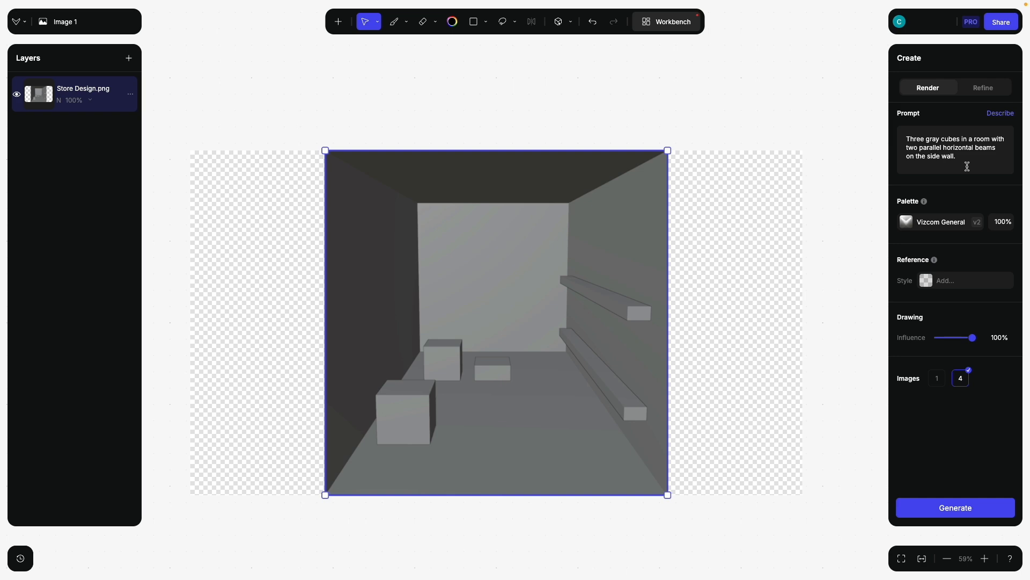
left_click_drag(958, 157, 904, 132)
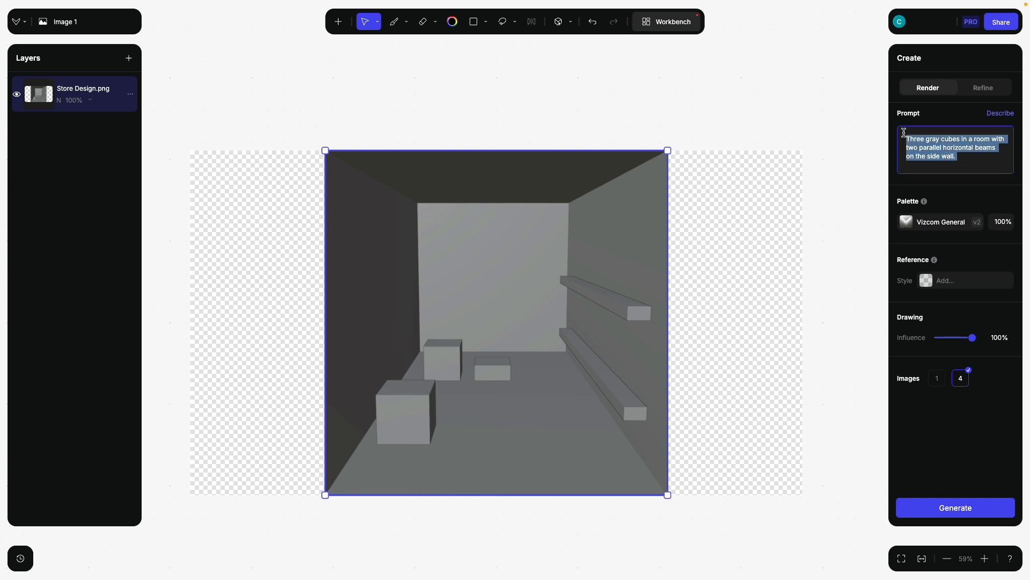
key("BackSpace")
type("a small fashion store with wooden walls")
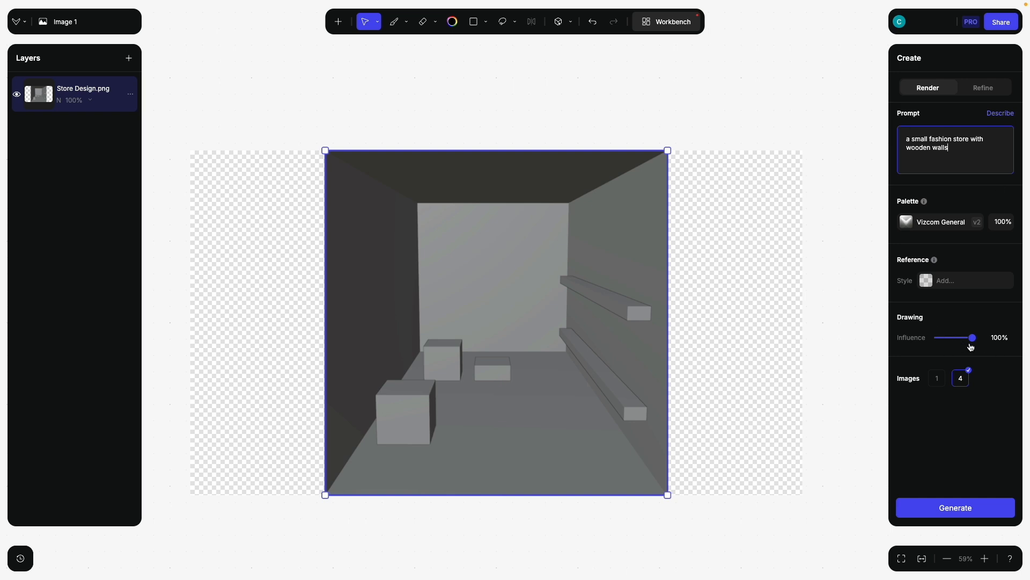
left_click(960, 510)
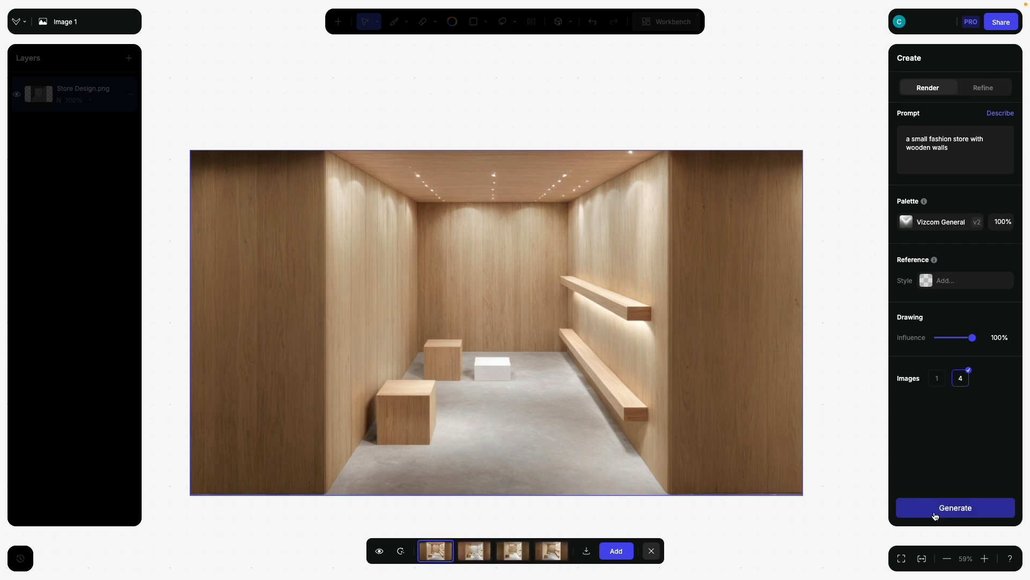
Step: Compare the four generated store renders and add the first one, with the white cube, as a layer
left_click(481, 553)
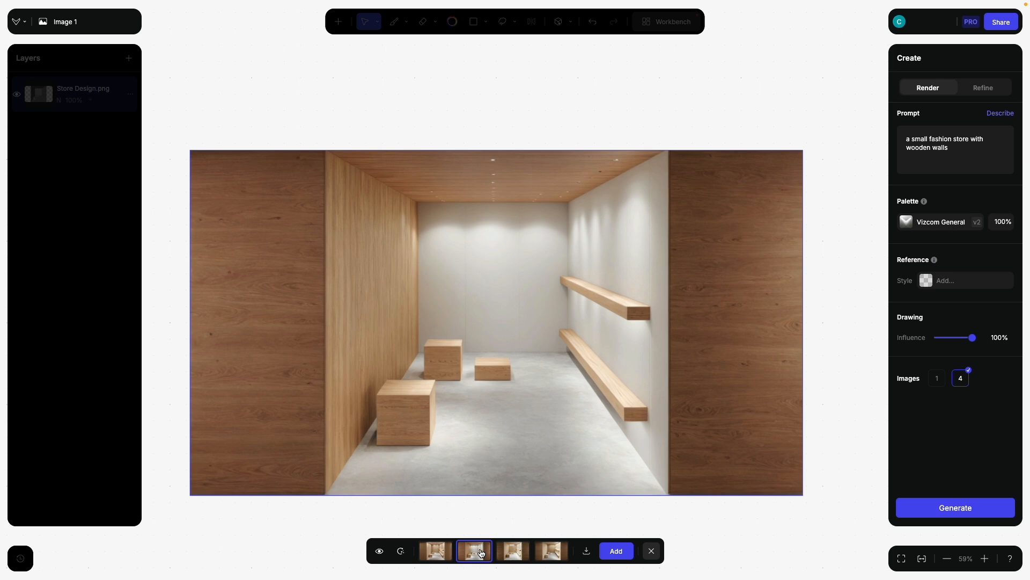
left_click(511, 560)
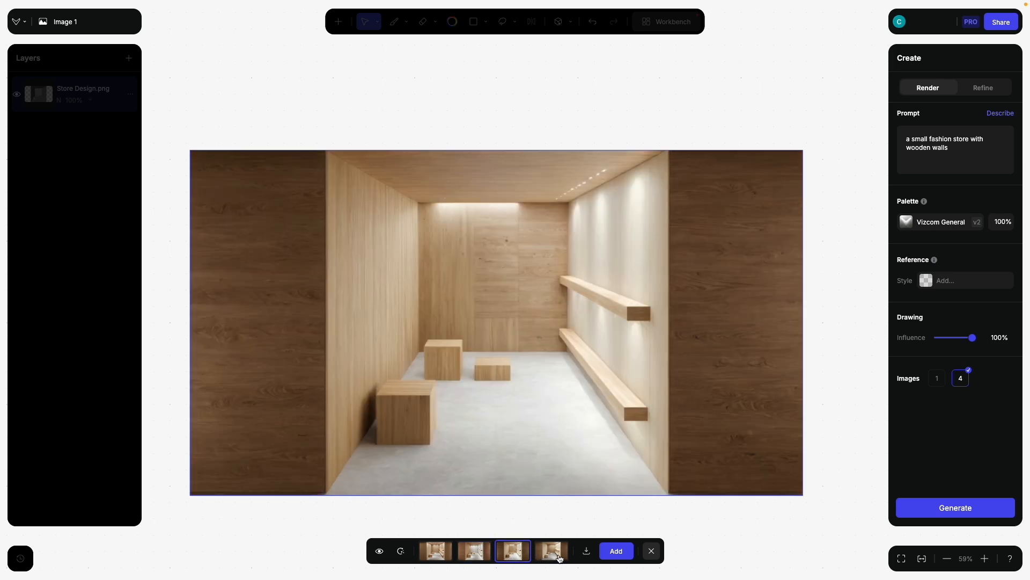
left_click(554, 558)
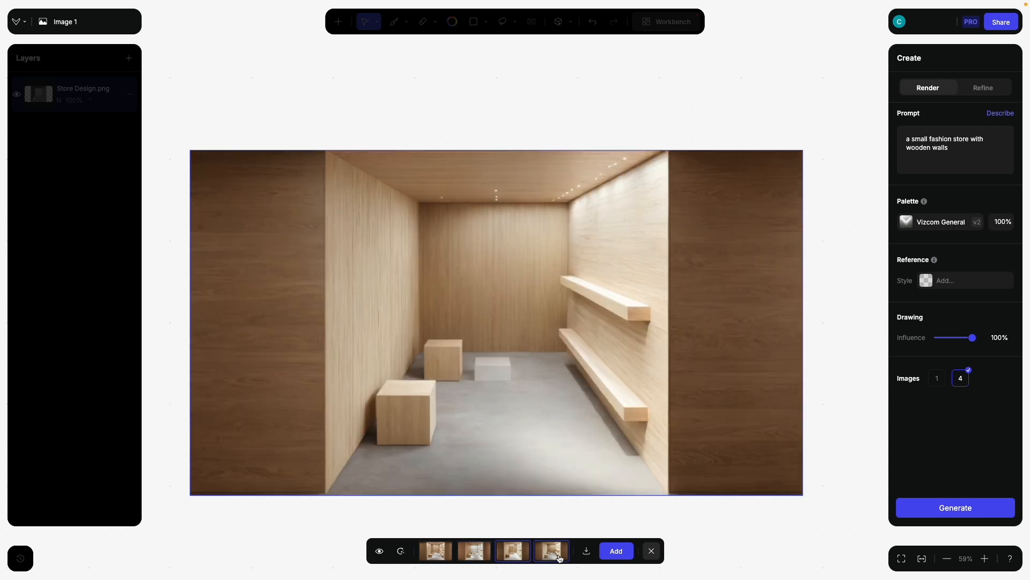
left_click(432, 554)
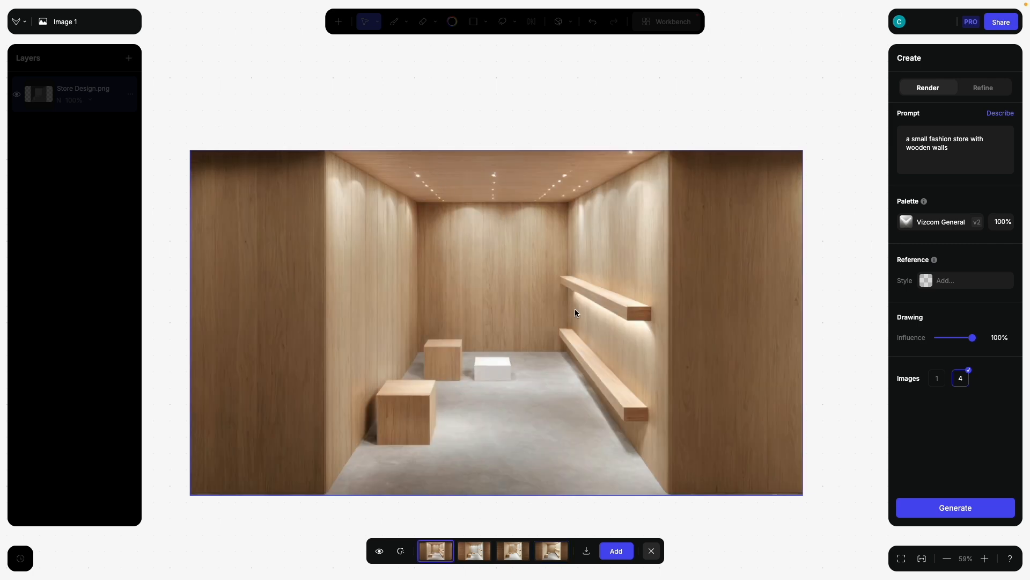
left_click(621, 553)
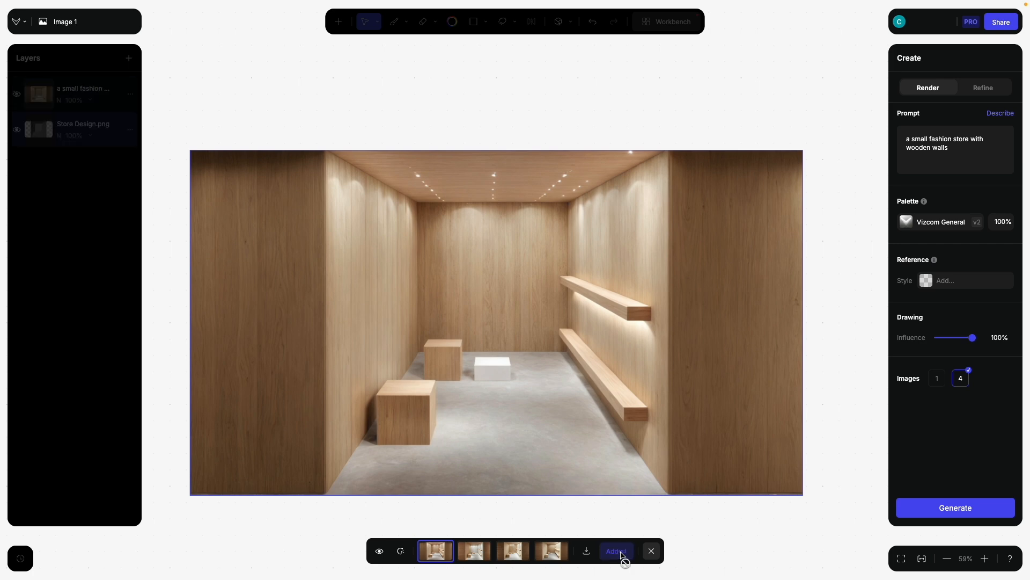
Step: Regenerate the store renders, compare the new results, add the third one as a layer and close the results
left_click(402, 552)
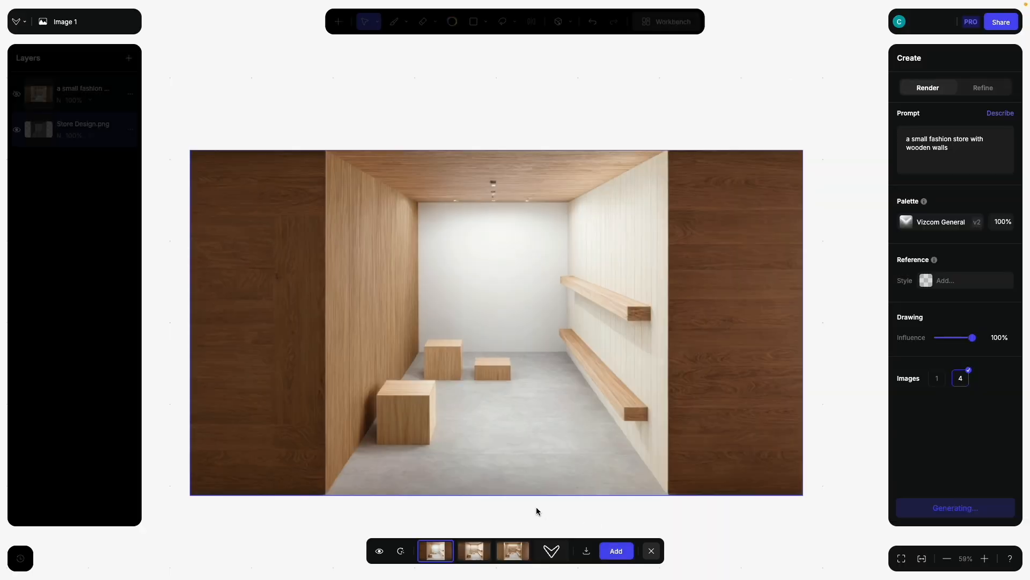
left_click(474, 551)
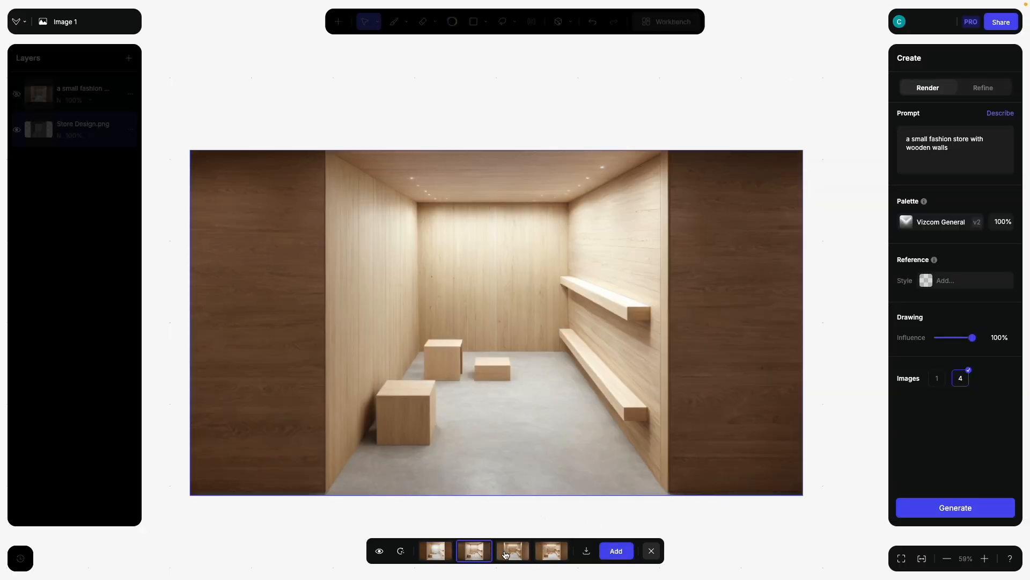
left_click(510, 553)
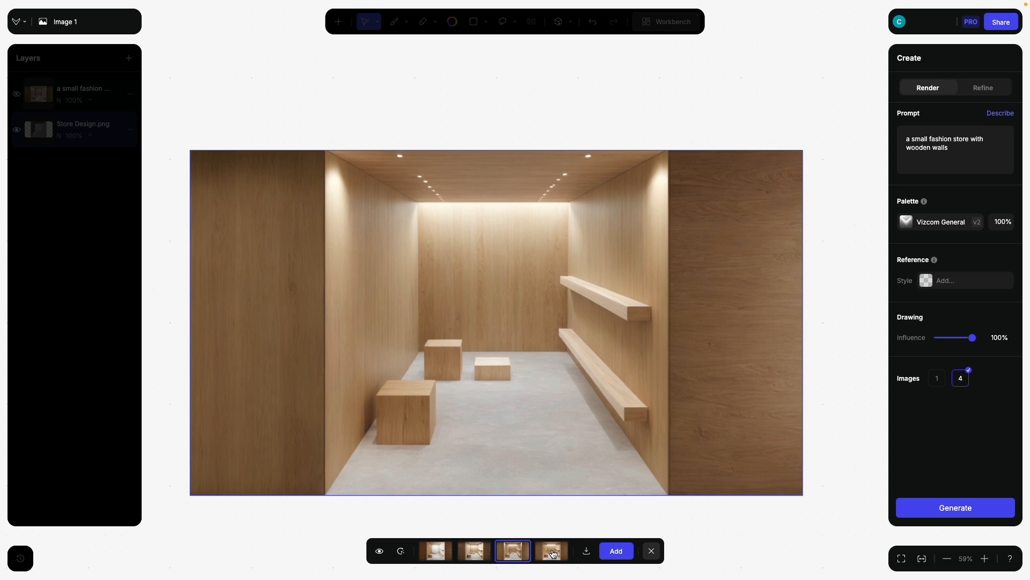
left_click(551, 553)
left_click(509, 551)
left_click(615, 551)
left_click(652, 552)
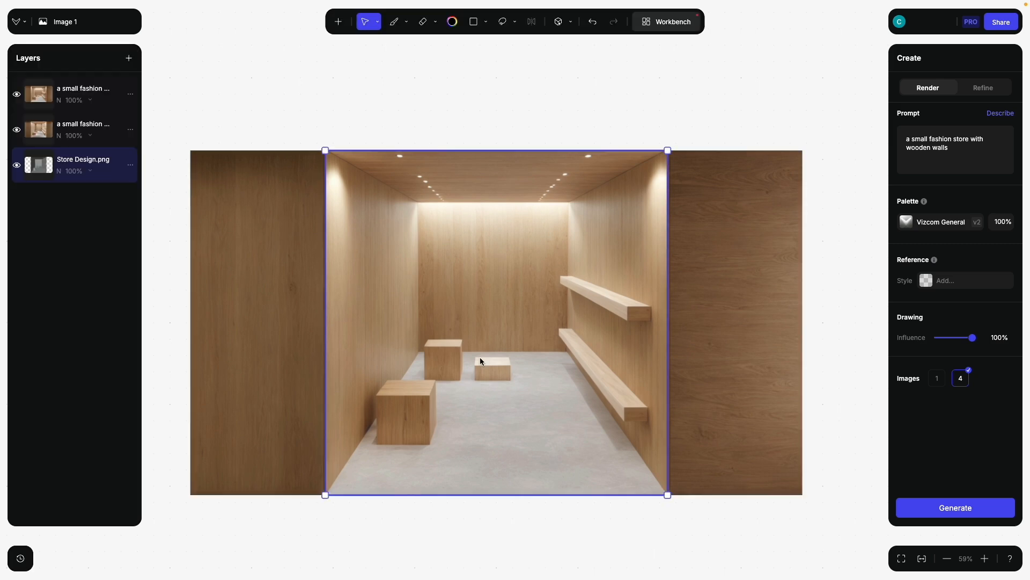
Step: Compare the two store renders by toggling the newer one's visibility, and leave the newer render hidden
left_click(16, 95)
left_click(16, 95)
left_click(17, 94)
left_click(16, 95)
left_click(16, 94)
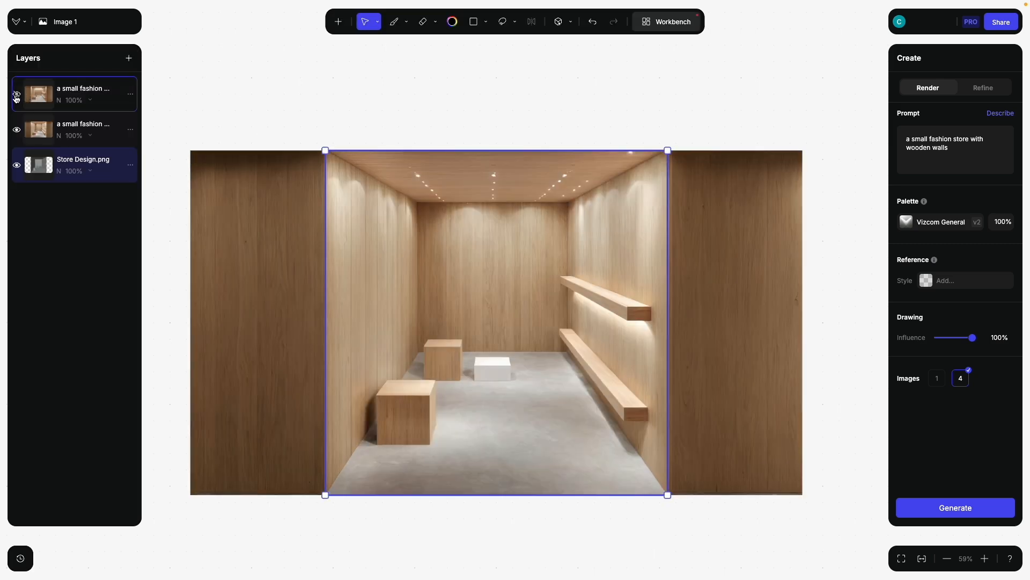
left_click(16, 94)
left_click(16, 94)
left_click(16, 95)
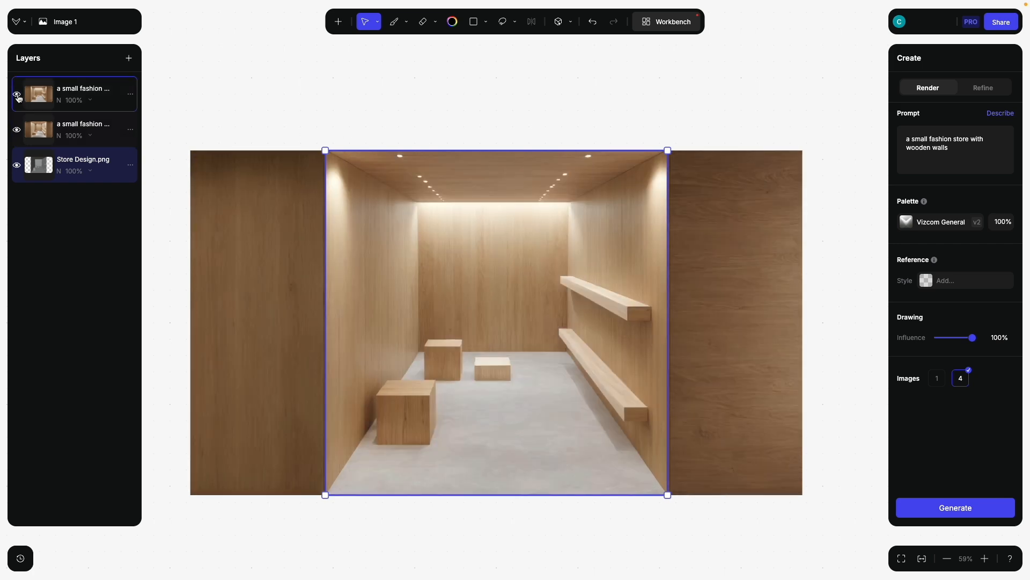
left_click(17, 94)
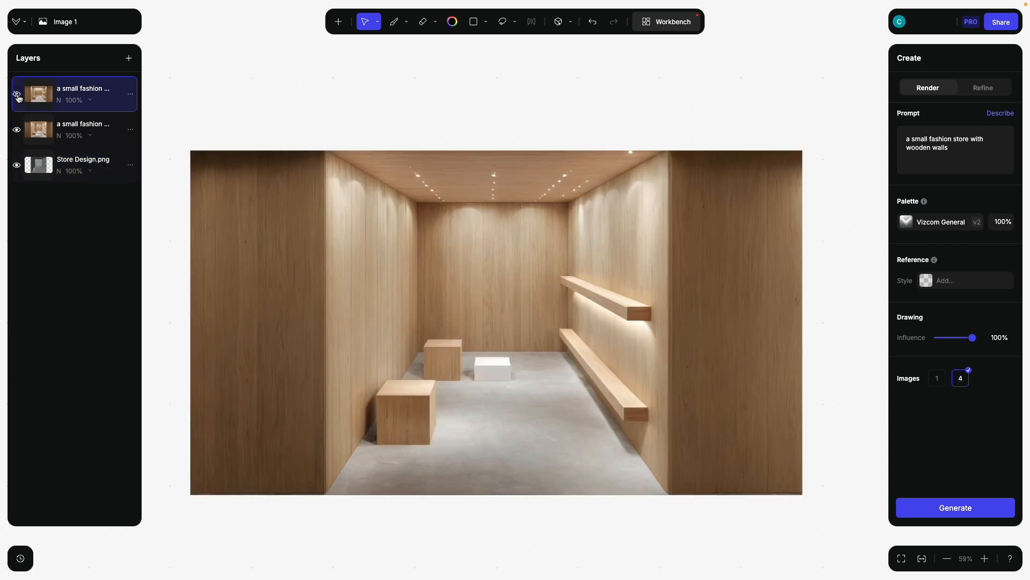
left_click(16, 95)
left_click(17, 95)
Step: Auto-describe the visible wooden store render as the prompt, regenerate the description once and read it to the end
left_click(1000, 113)
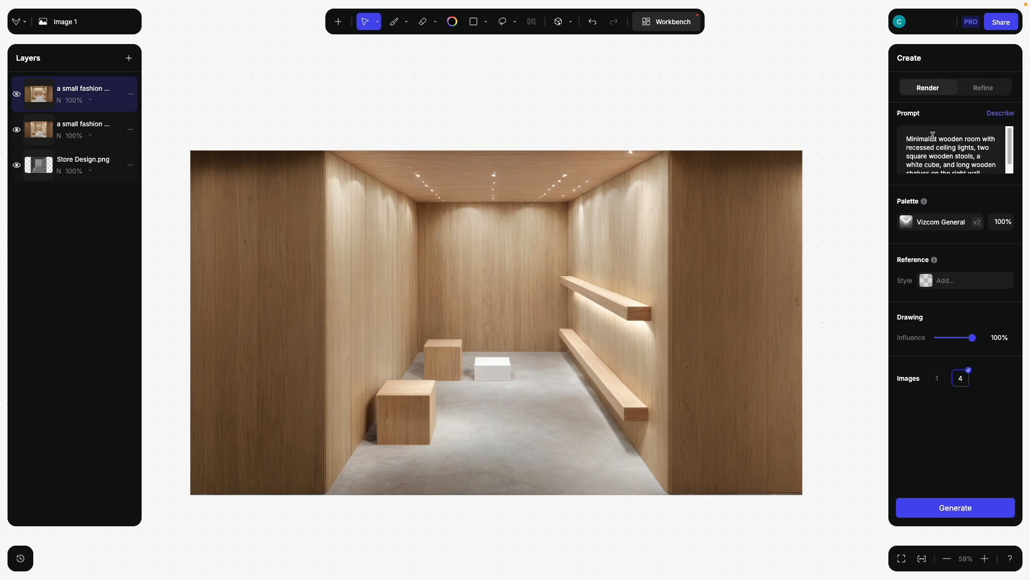
scroll(1002, 148, "down", 1)
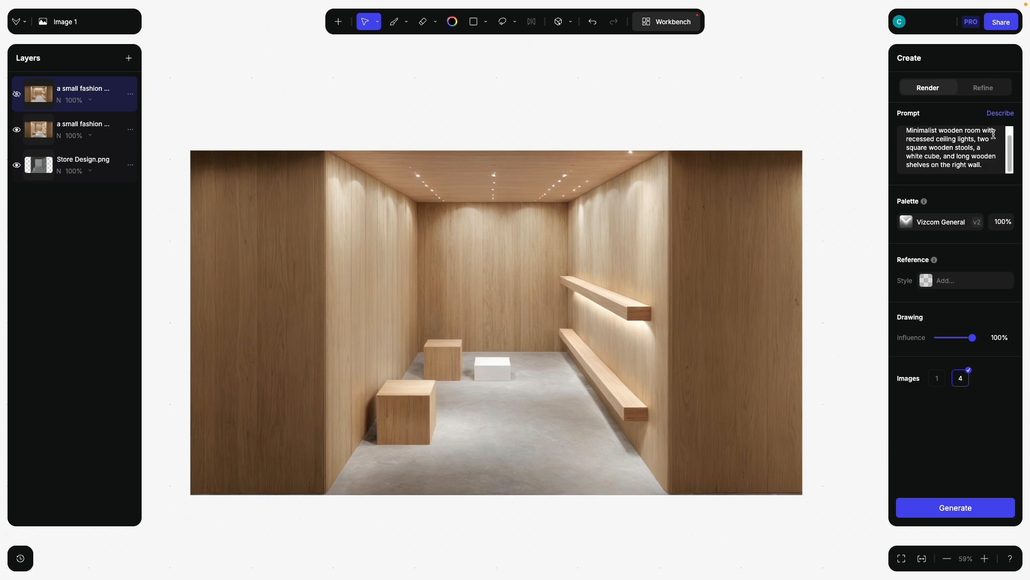
left_click(1001, 113)
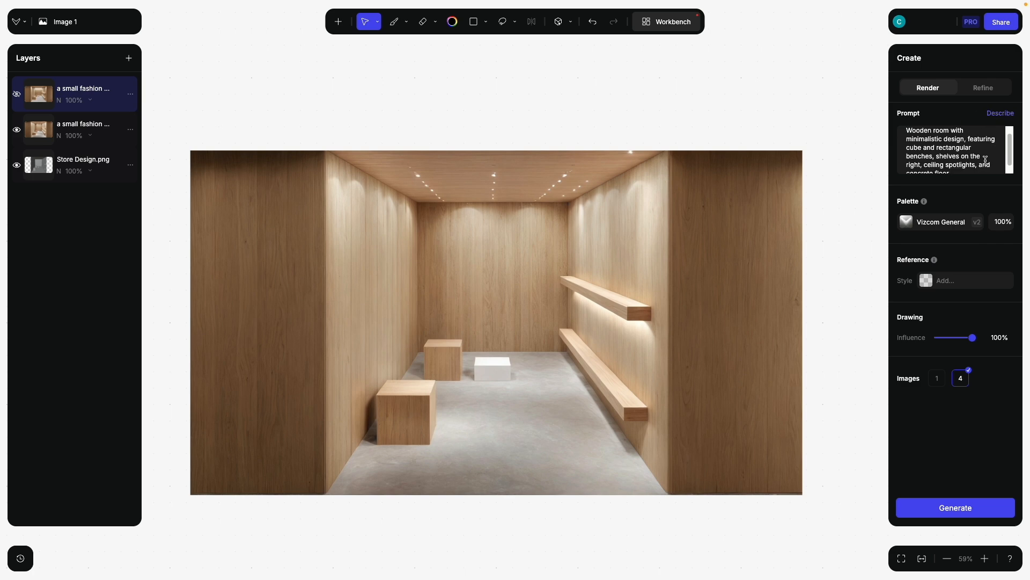
scroll(966, 148, "down", 1)
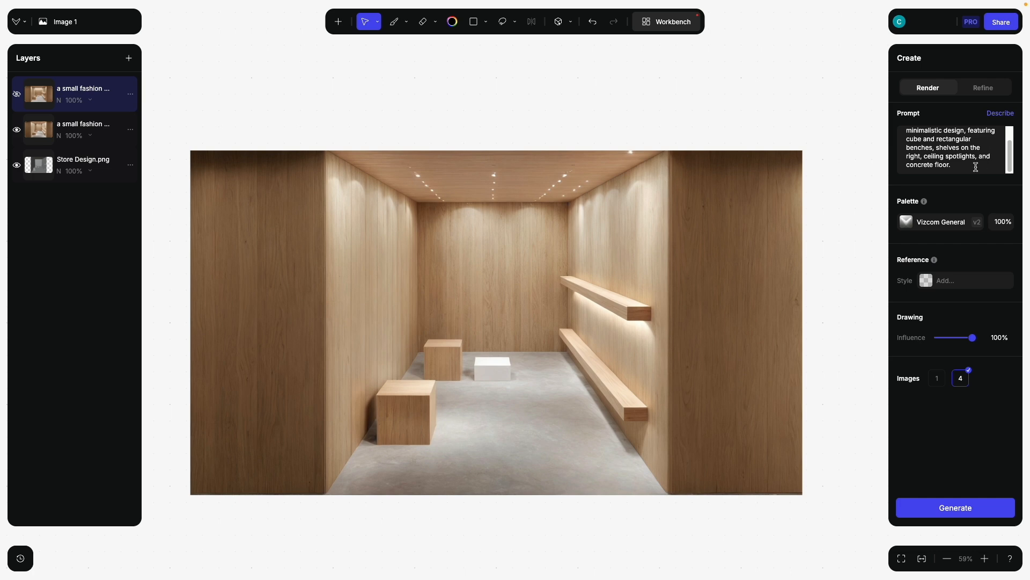
left_click_drag(907, 165, 970, 165)
left_click(971, 165)
Step: Upload Orange Jacket.jpg from the Desktop as the topmost layer above the store renders
left_click(338, 27)
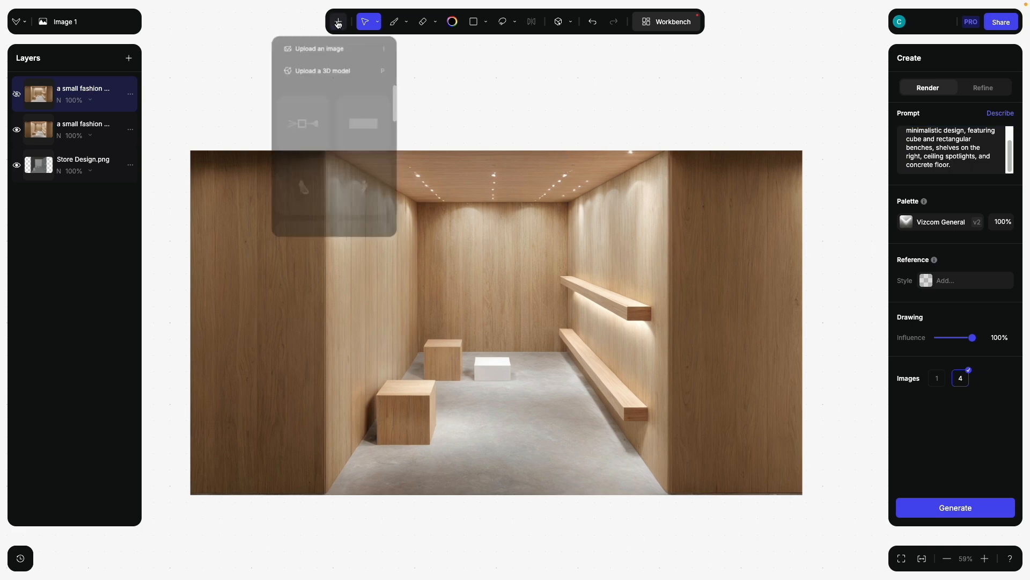
left_click(315, 50)
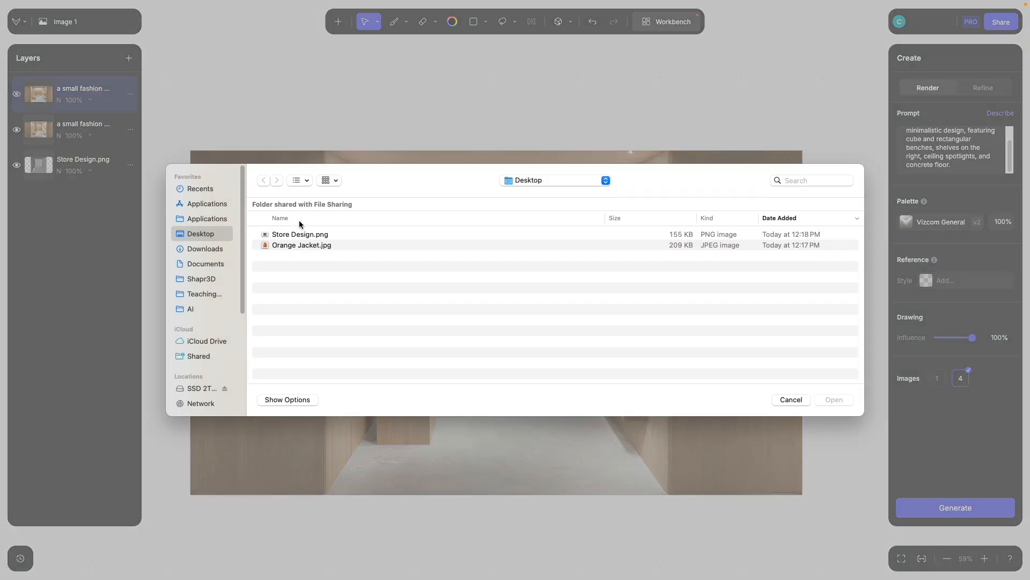
left_click(301, 245)
left_click(833, 399)
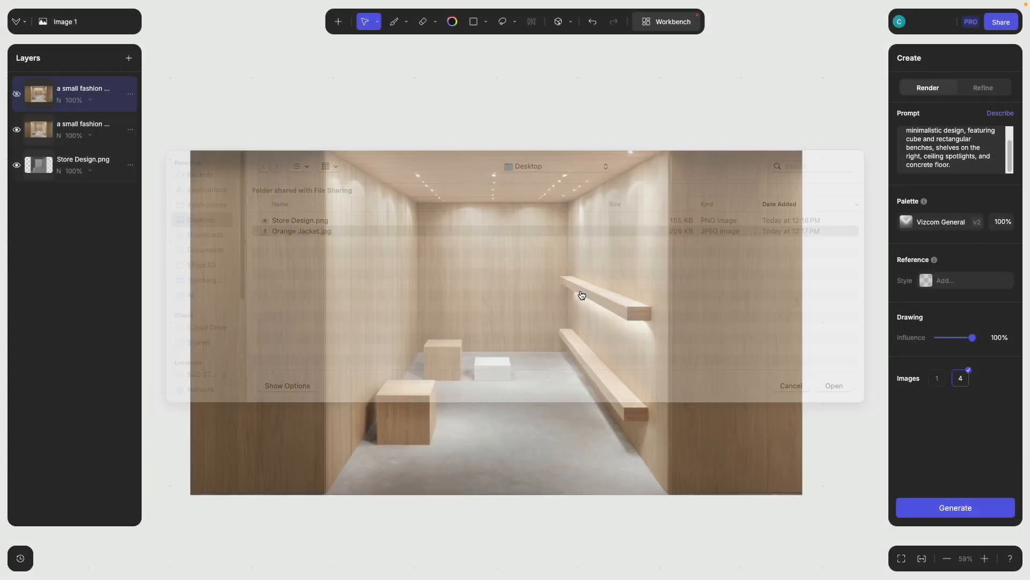
left_click_drag(128, 166, 130, 88)
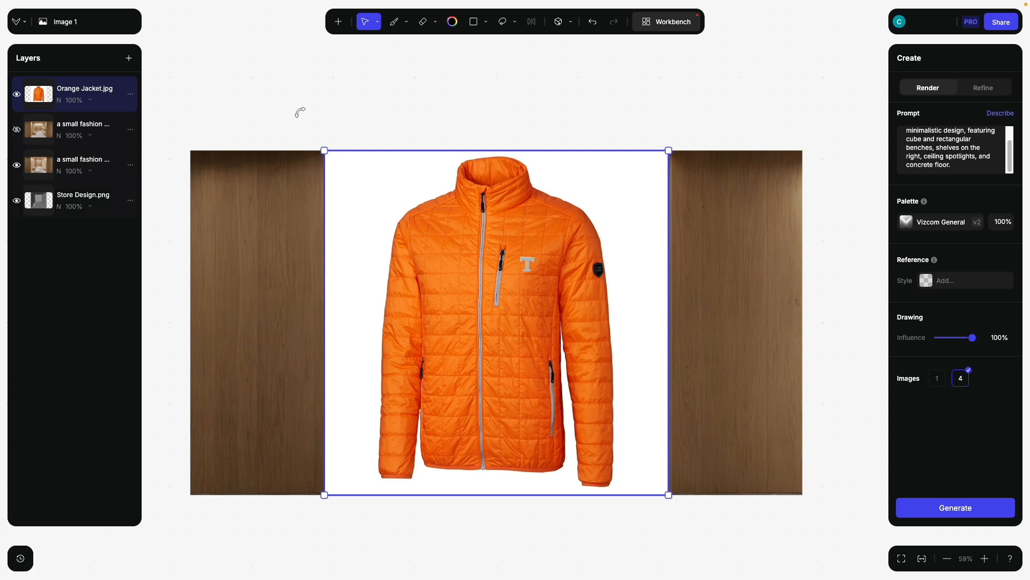
Step: Select the whole orange jacket on its white background with Auto Selection
left_click(513, 25)
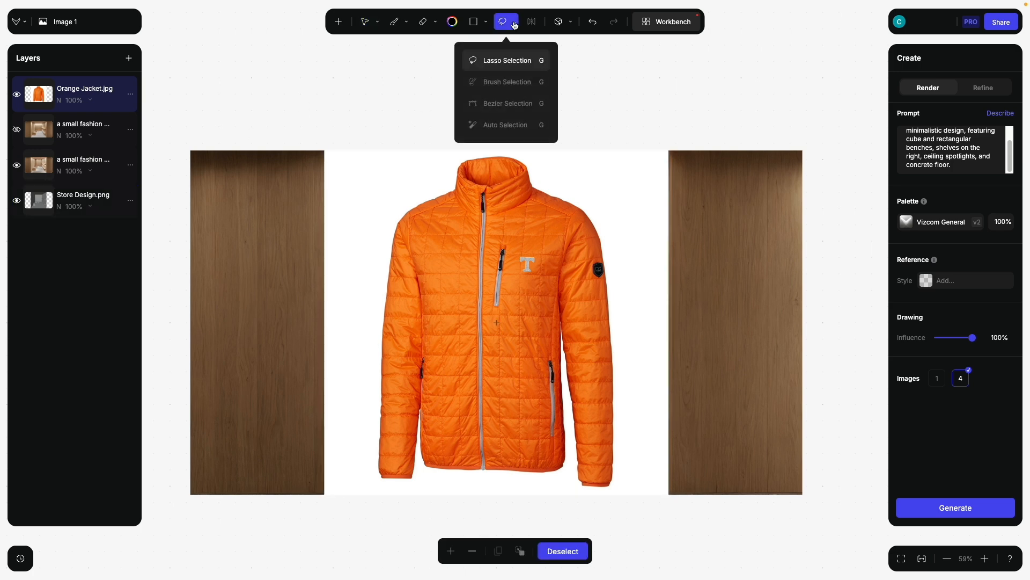
left_click(506, 125)
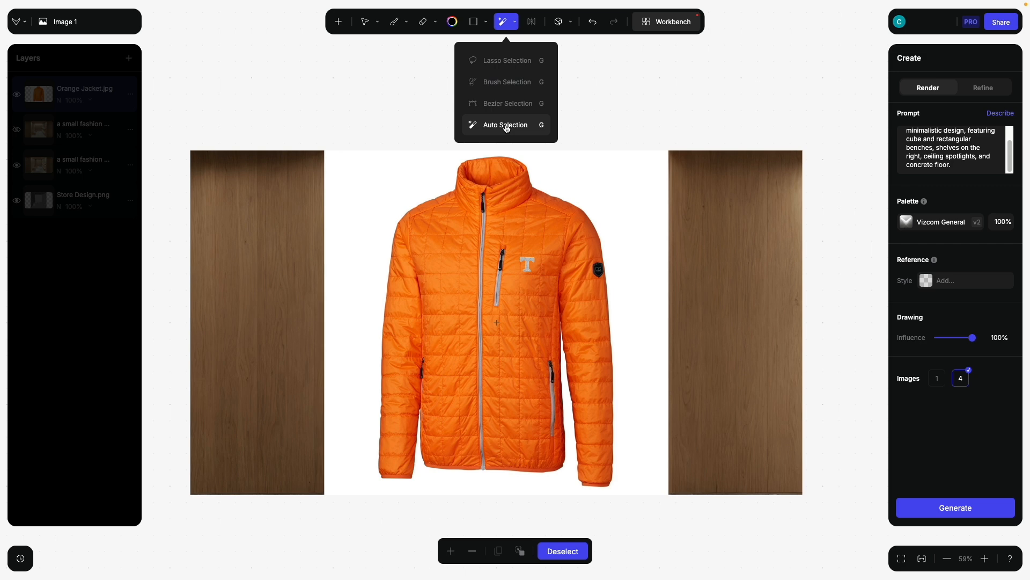
left_click(554, 213)
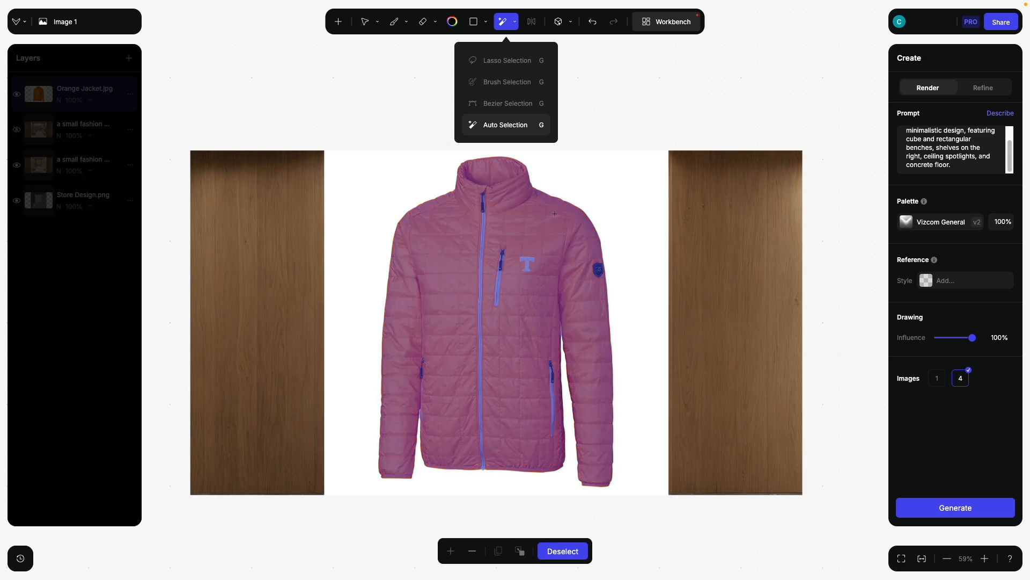
left_click(619, 181)
left_click(536, 232)
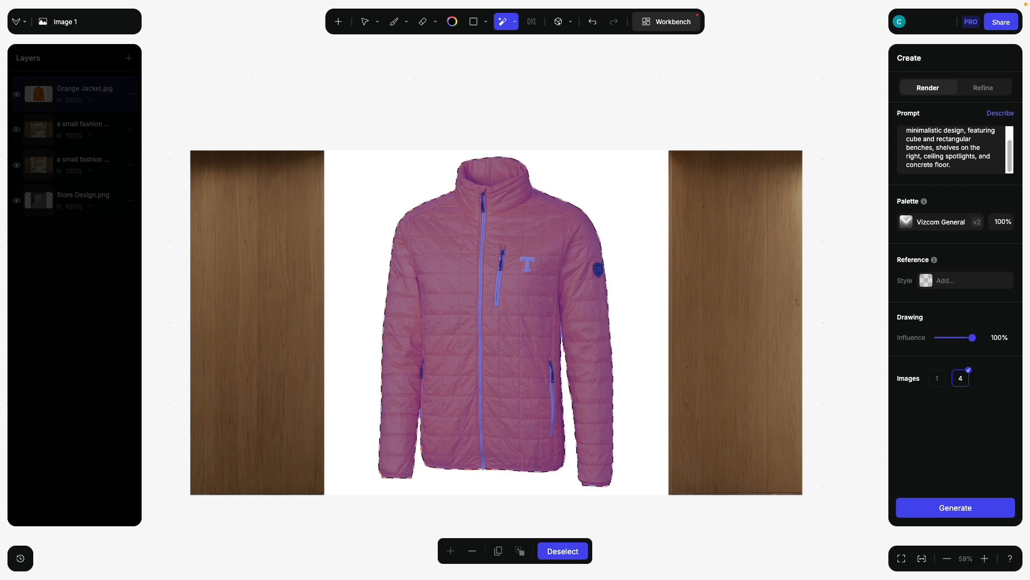
Step: Invert the selection, delete the white background around the jacket and deselect
left_click(524, 552)
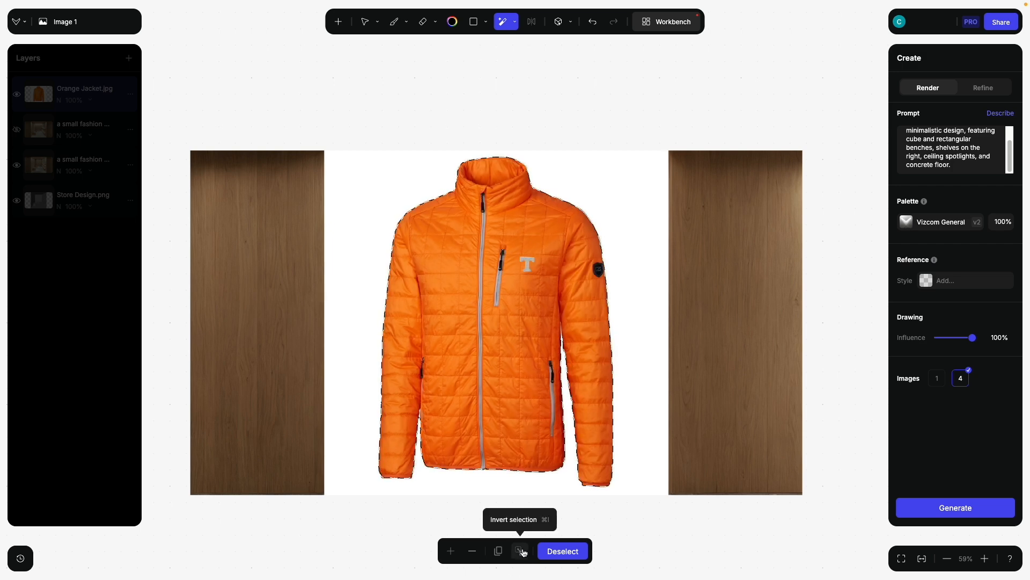
key("BackSpace")
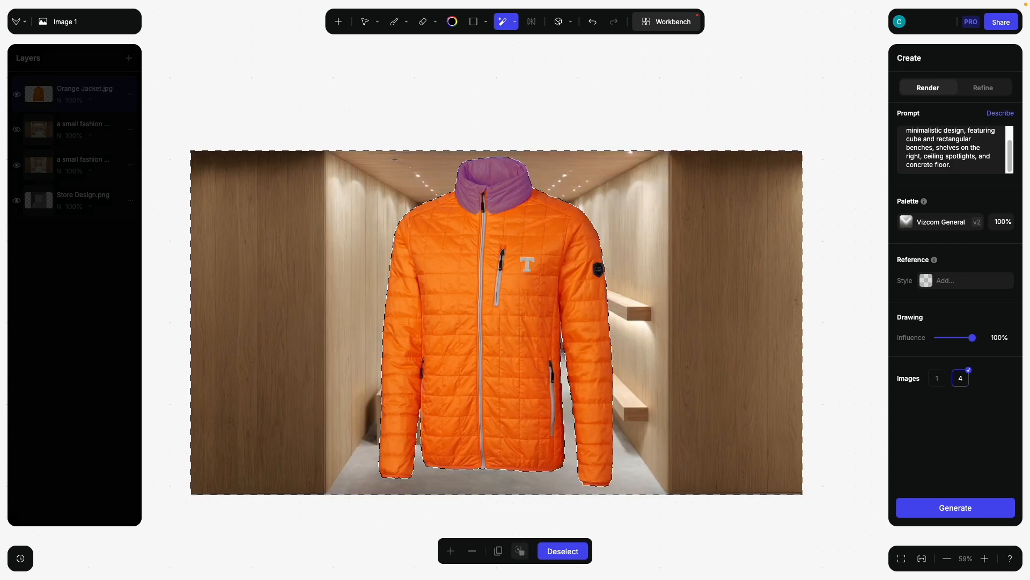
left_click(563, 551)
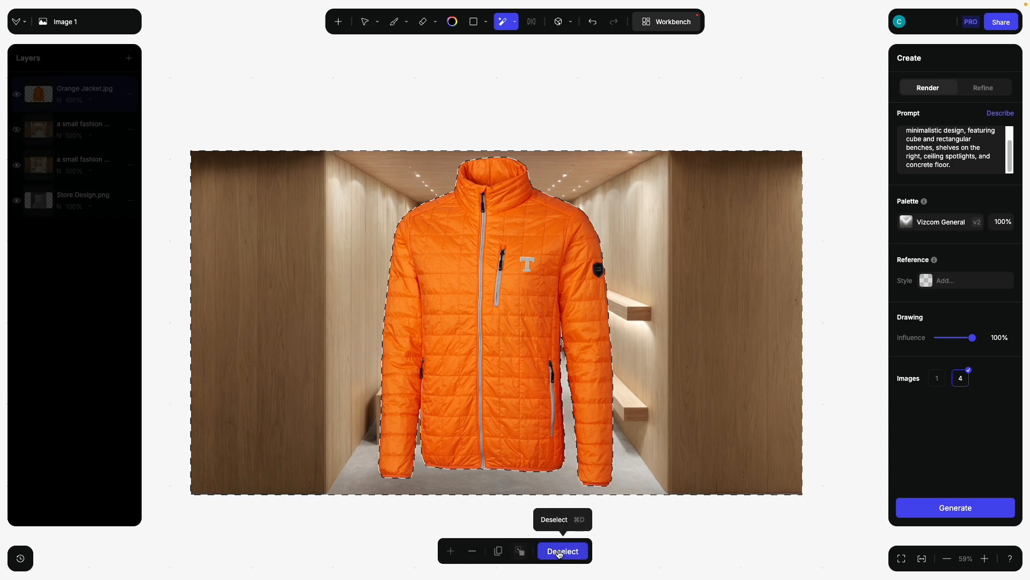
Step: Shrink the jacket cut-out onto the store's back wall and place an equally sized duplicate beside it, spacing the pair evenly
left_click(365, 22)
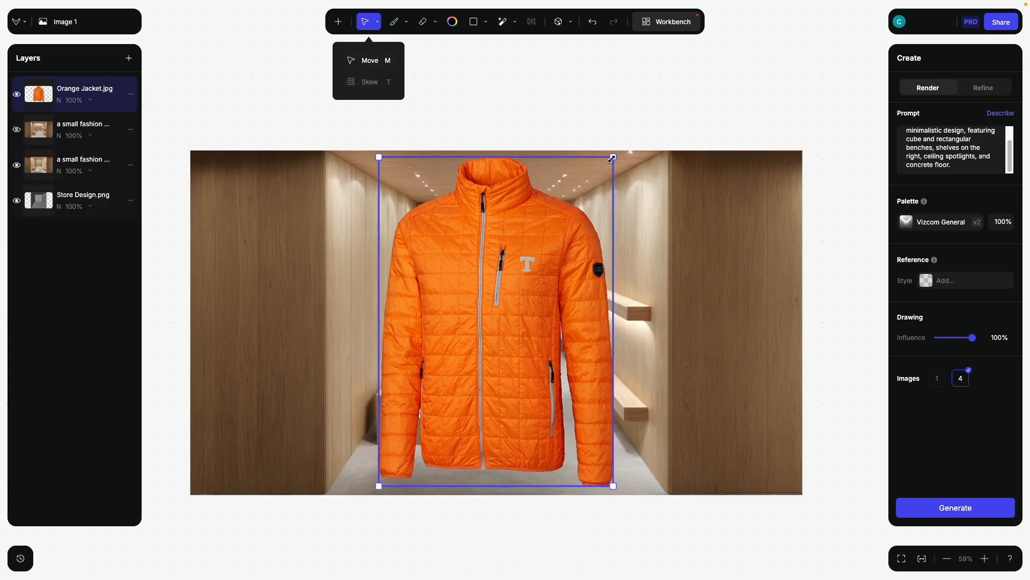
left_click_drag(602, 160, 460, 272)
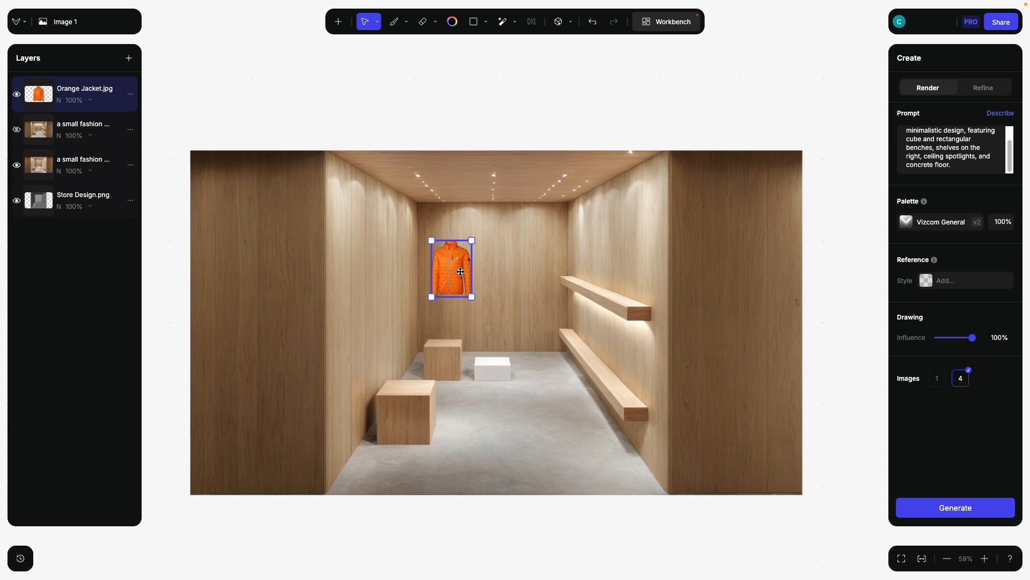
left_click(131, 95)
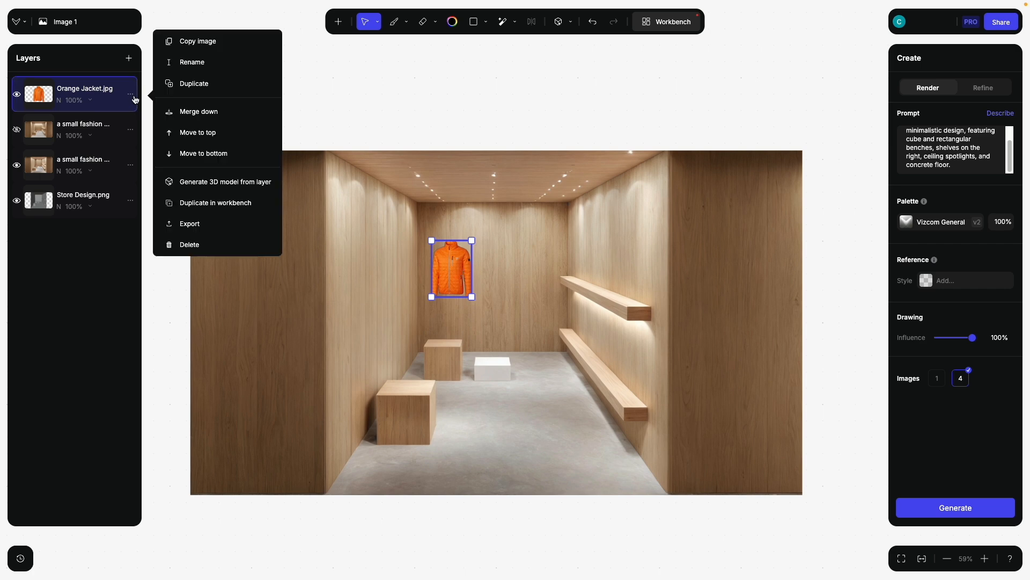
left_click(186, 84)
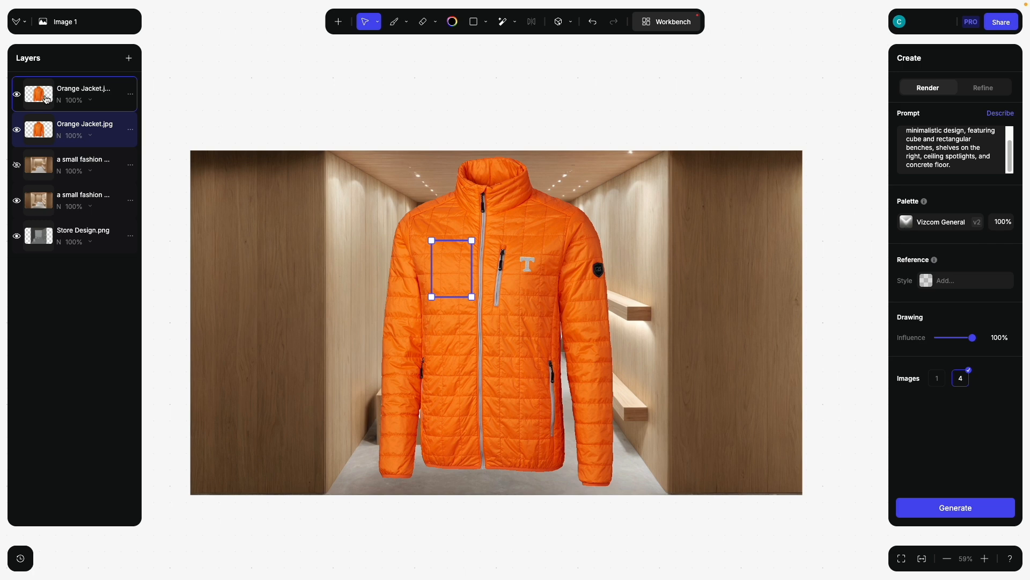
left_click(130, 94)
left_click_drag(379, 158, 439, 241)
left_click_drag(615, 486, 527, 278)
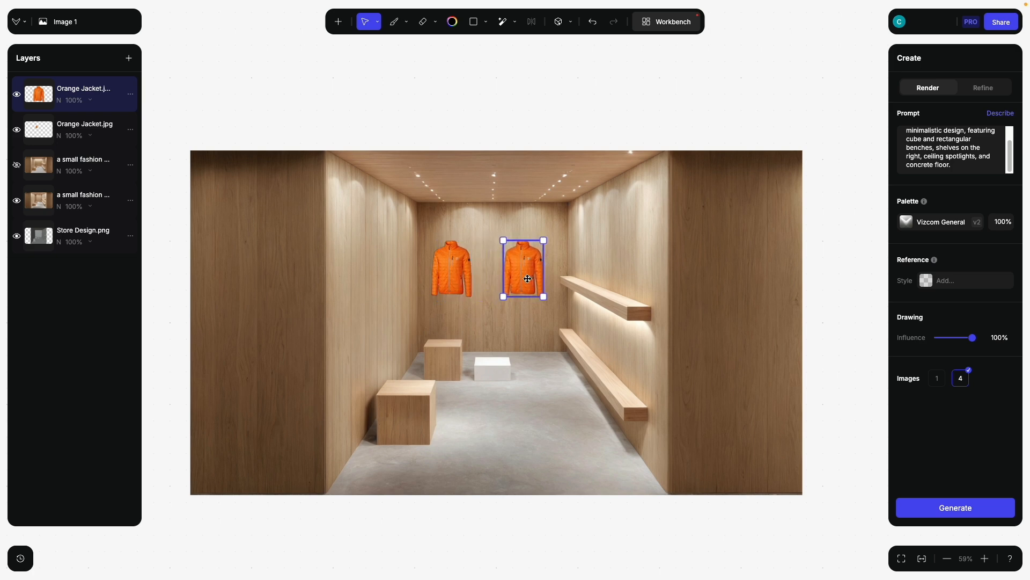
left_click_drag(455, 273, 463, 272)
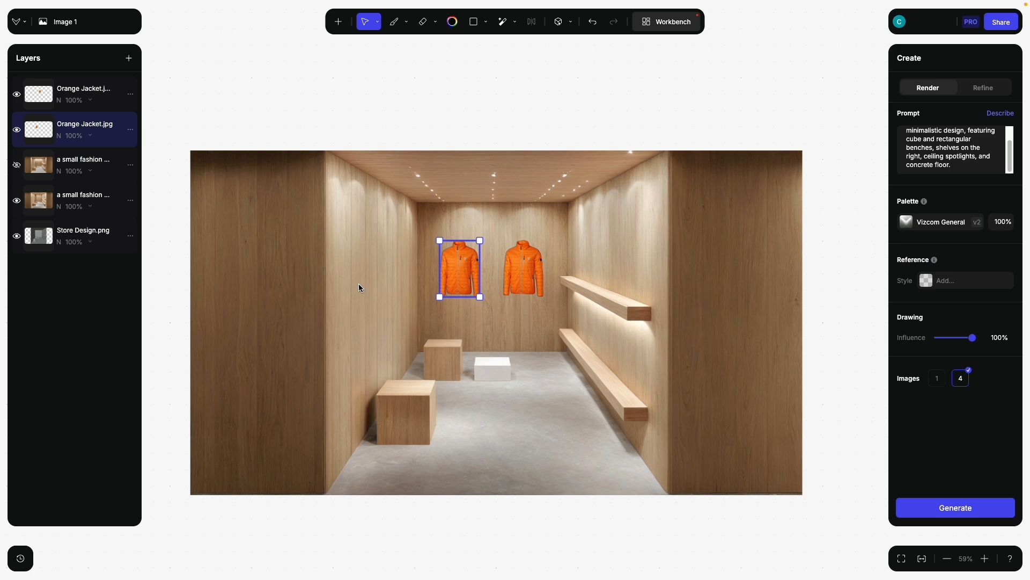
Step: Duplicate a back-wall jacket, move the copy onto the left side wall and enlarge it to about twice its size
right_click(47, 99)
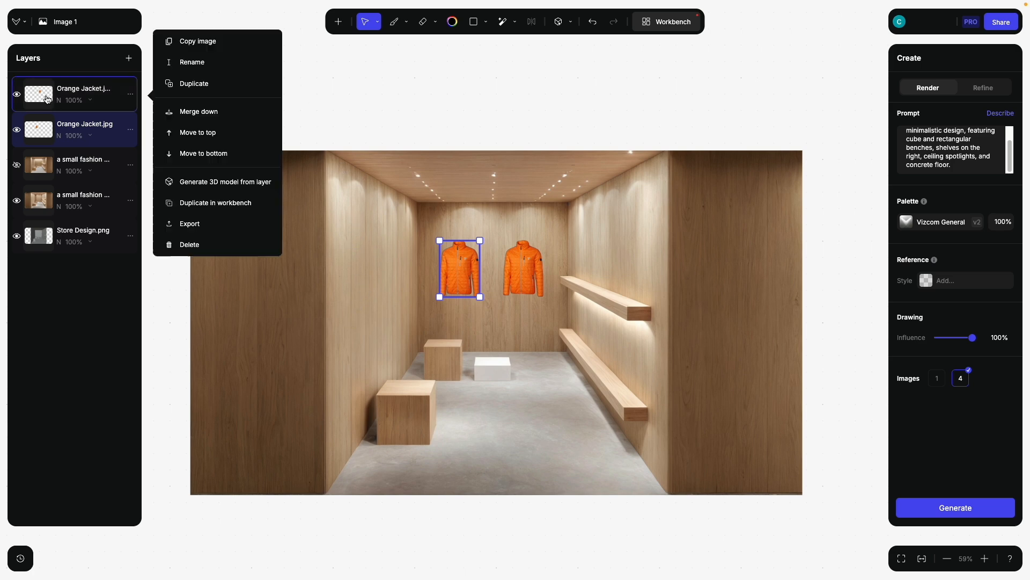
left_click(192, 89)
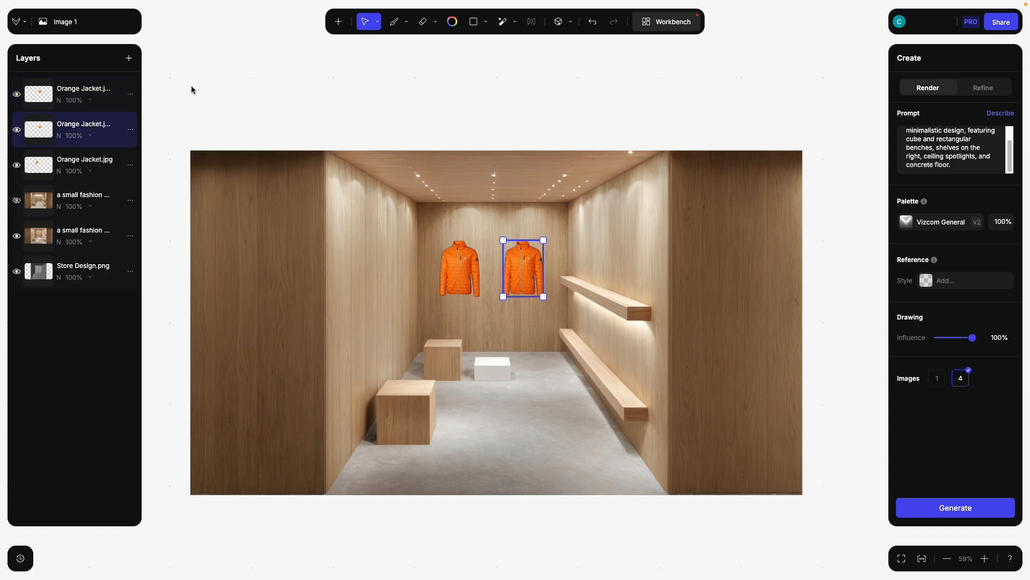
left_click_drag(525, 266, 361, 247)
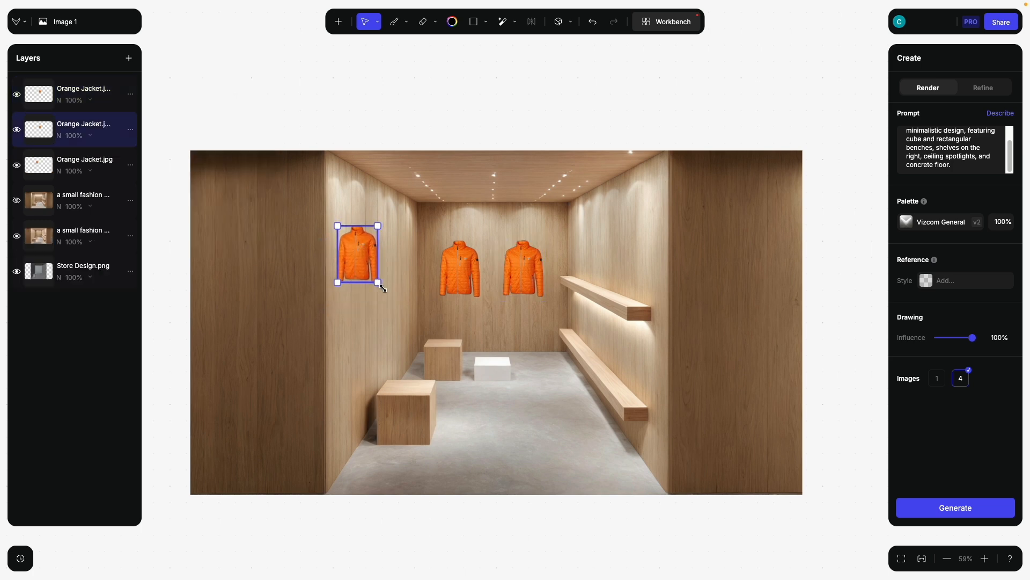
left_click_drag(382, 288, 418, 346)
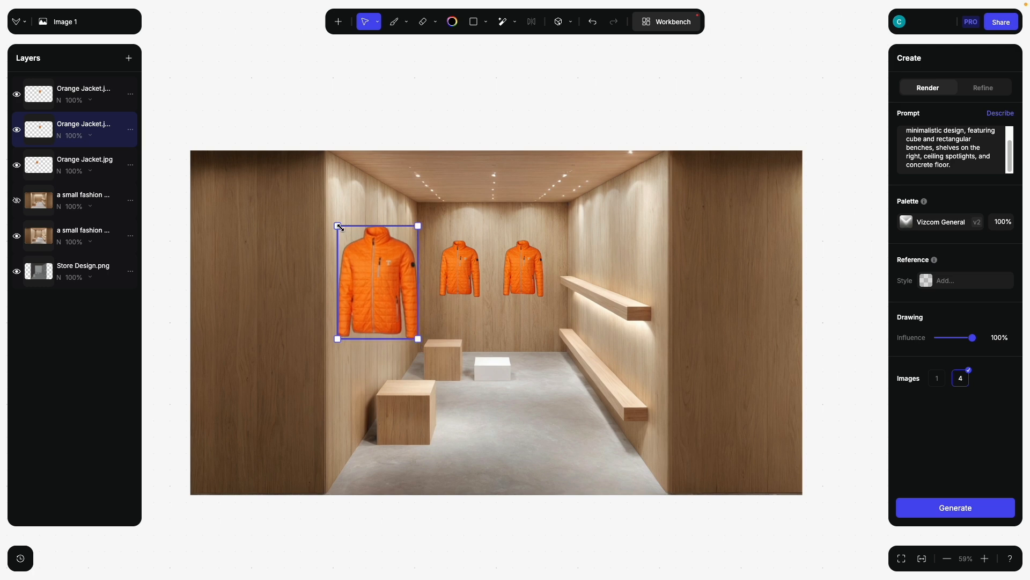
left_click_drag(369, 256, 365, 272)
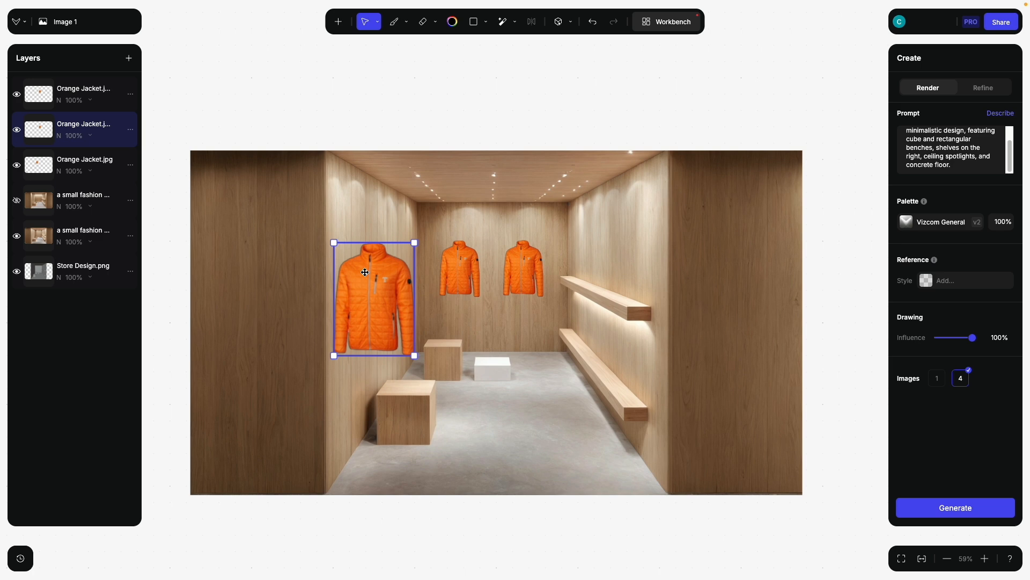
Step: Skew the left-wall jacket to follow the wall's perspective, pulling in its far edge so it is narrower and shorter
left_click(378, 24)
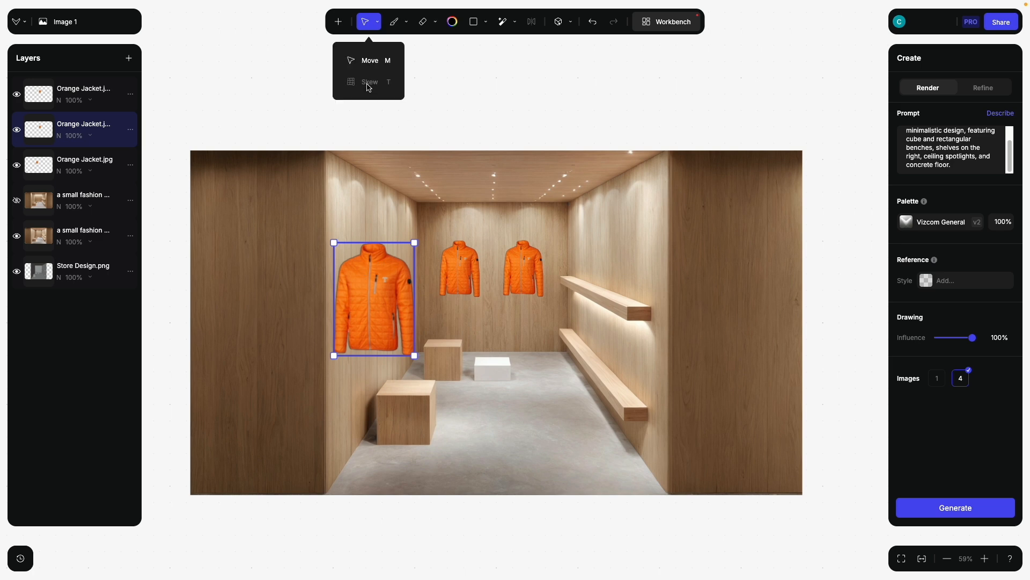
left_click(369, 84)
left_click_drag(417, 243, 388, 251)
left_click_drag(414, 356, 377, 332)
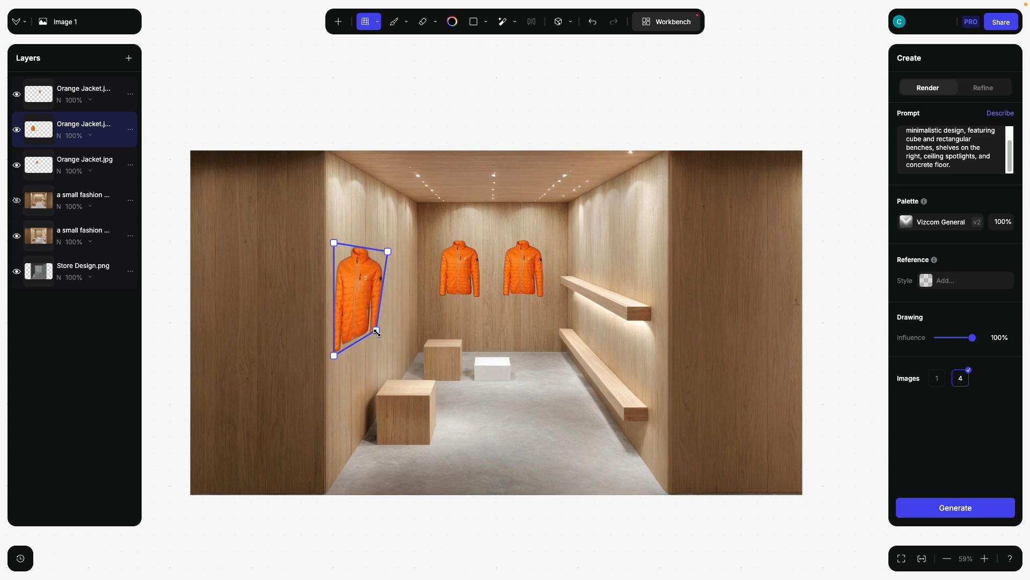
left_click_drag(388, 251, 374, 254)
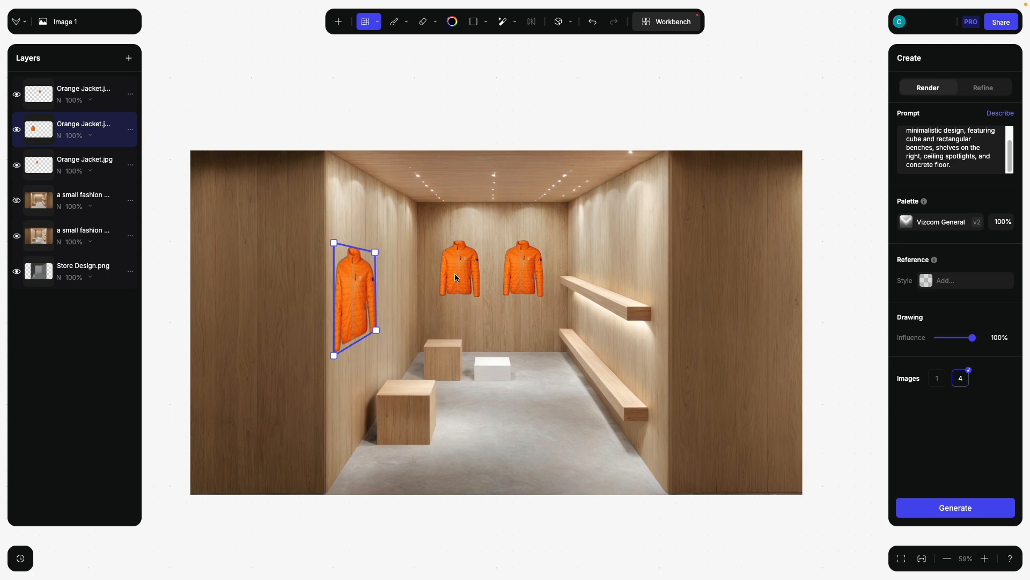
left_click_drag(375, 331, 373, 332)
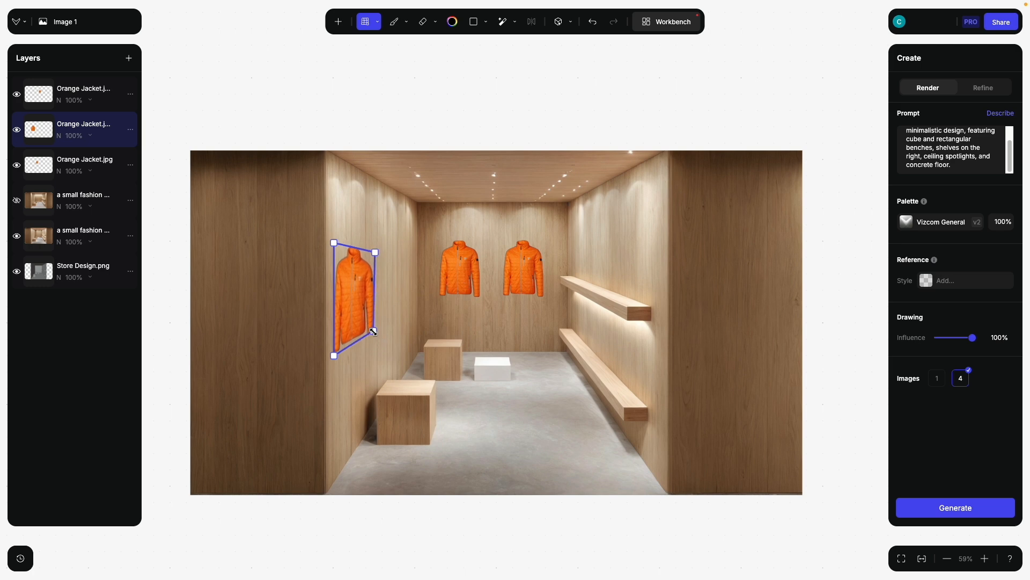
Step: Stretch the near edge of the skewed jacket taller, fine-tune its far corners and return to the Move tool
left_click_drag(375, 252, 336, 228)
left_click_drag(334, 355, 335, 364)
left_click_drag(374, 331, 377, 336)
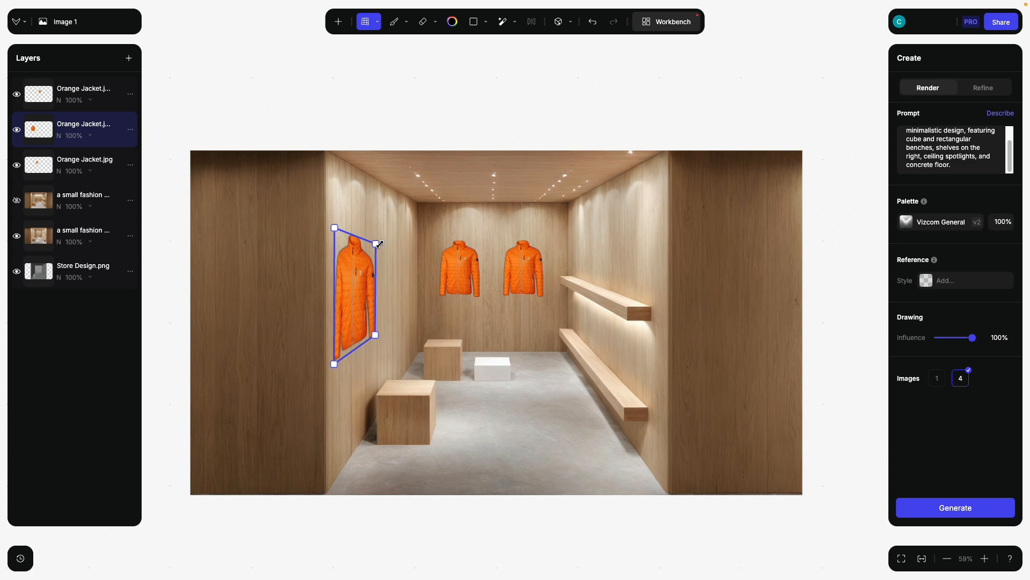
left_click_drag(377, 244, 376, 244)
left_click(380, 24)
left_click(362, 62)
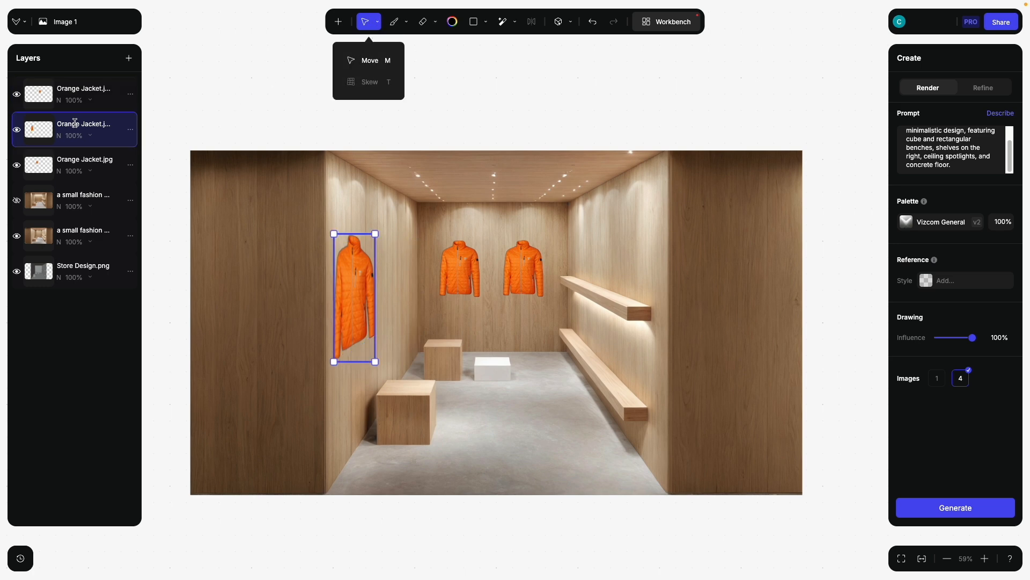
Step: Duplicate the skewed jacket and place a smaller copy beside it, deeper along the left wall
left_click(80, 101)
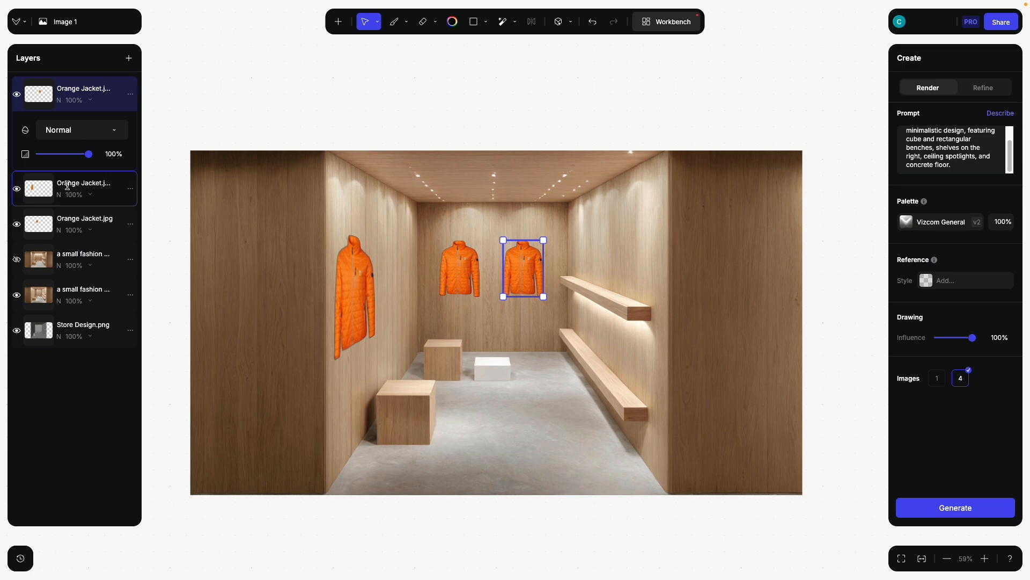
left_click(94, 185)
left_click(130, 193)
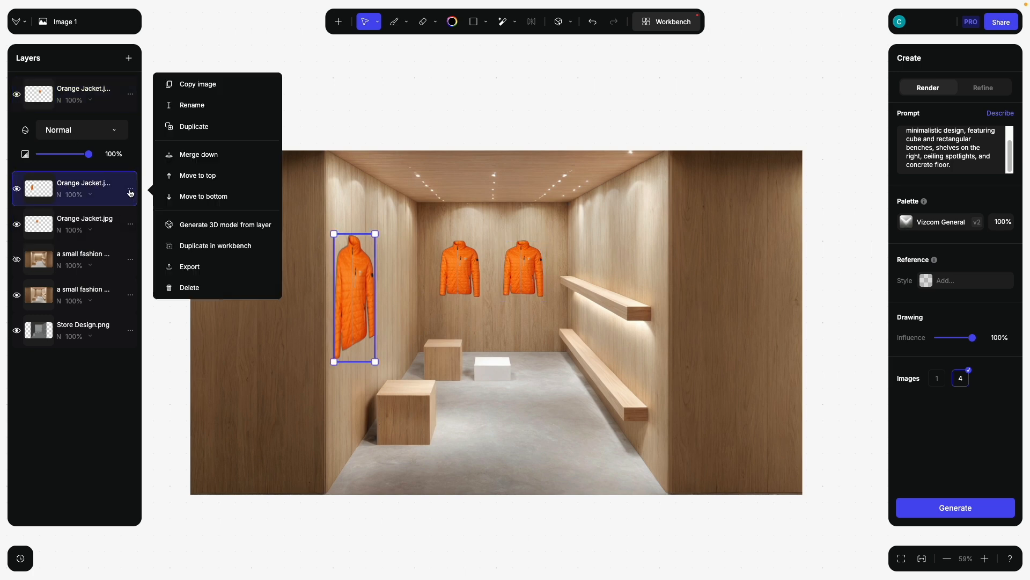
left_click(209, 130)
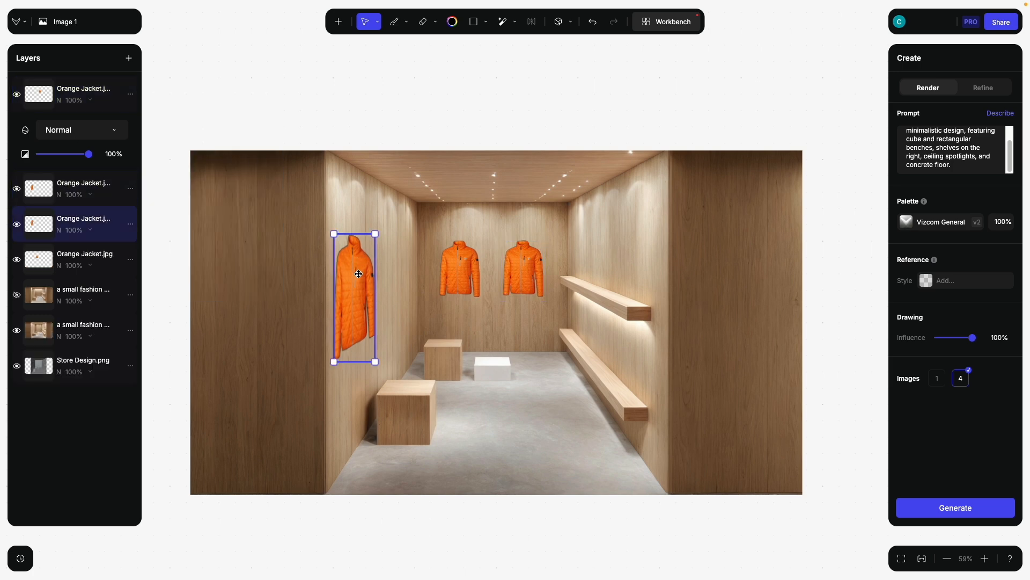
left_click_drag(358, 274, 403, 283)
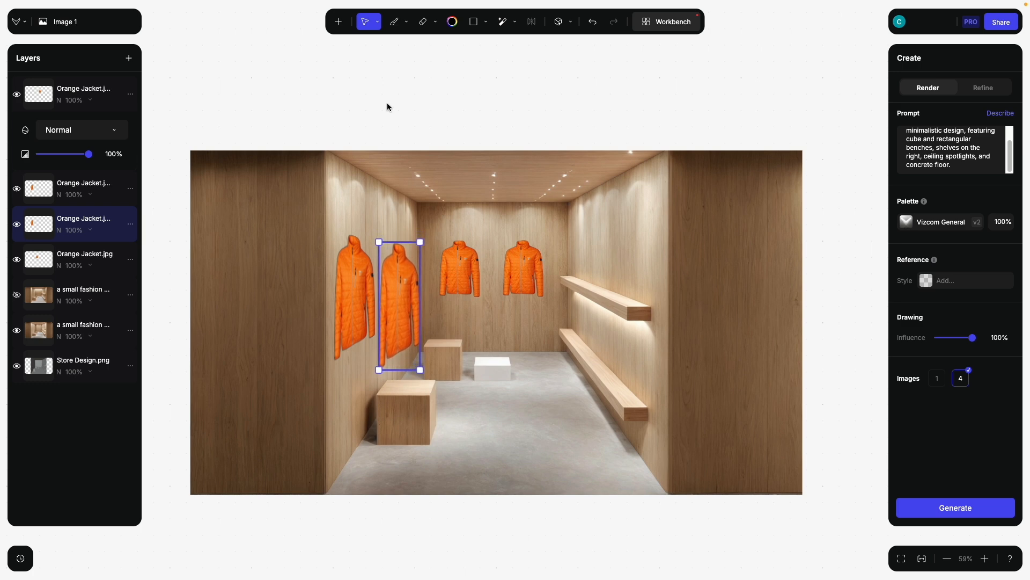
left_click_drag(419, 370, 410, 335)
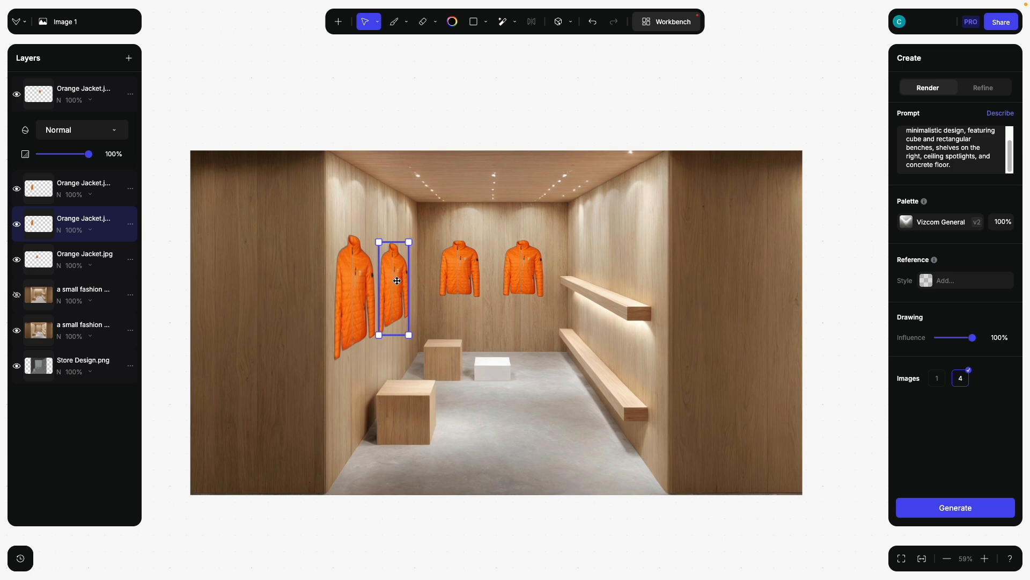
left_click_drag(394, 285, 396, 284)
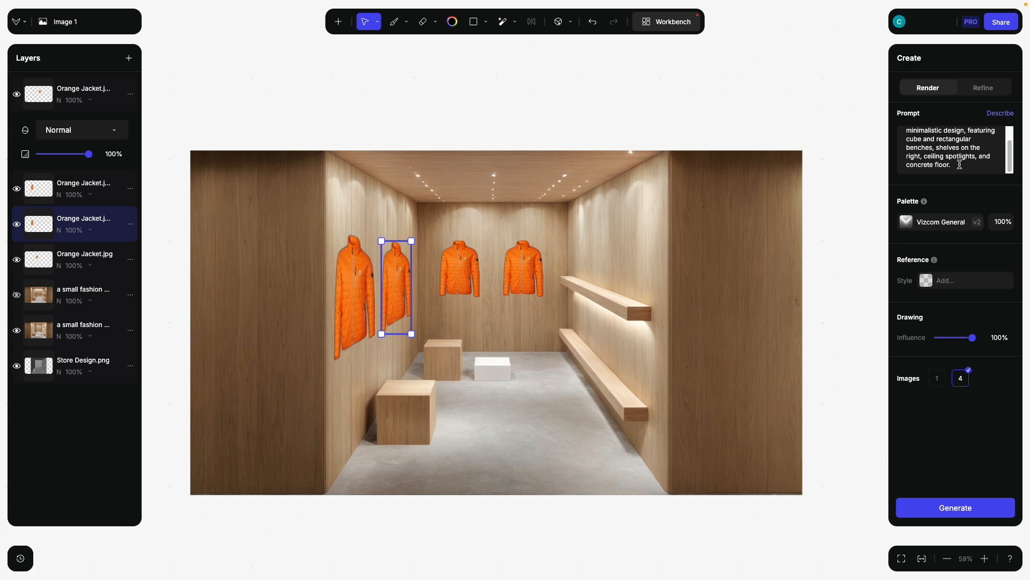
Step: Replace the prompt with an automatic description of the store with the jackets and read it to the end
left_click_drag(960, 165, 885, 126)
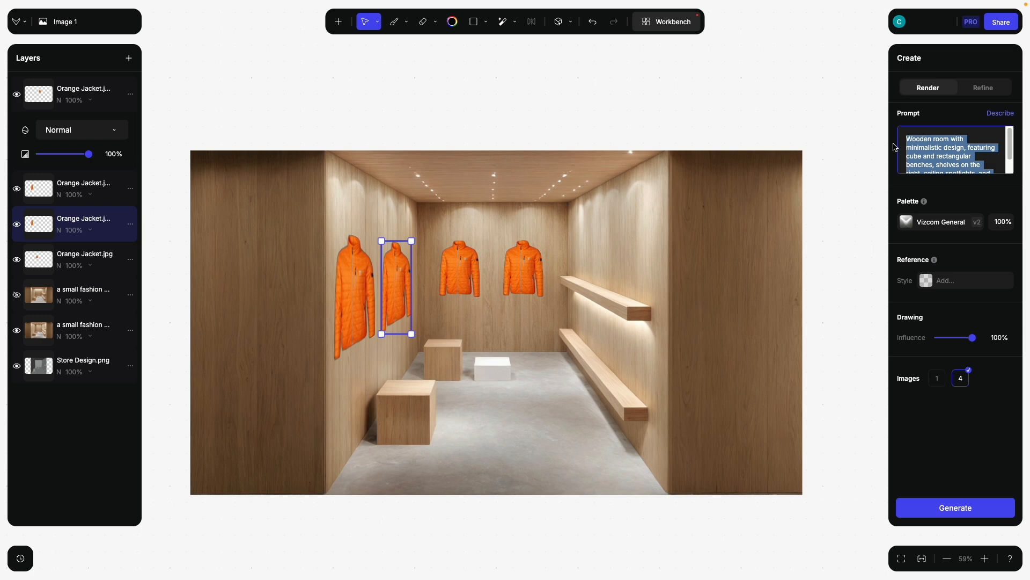
left_click(1000, 113)
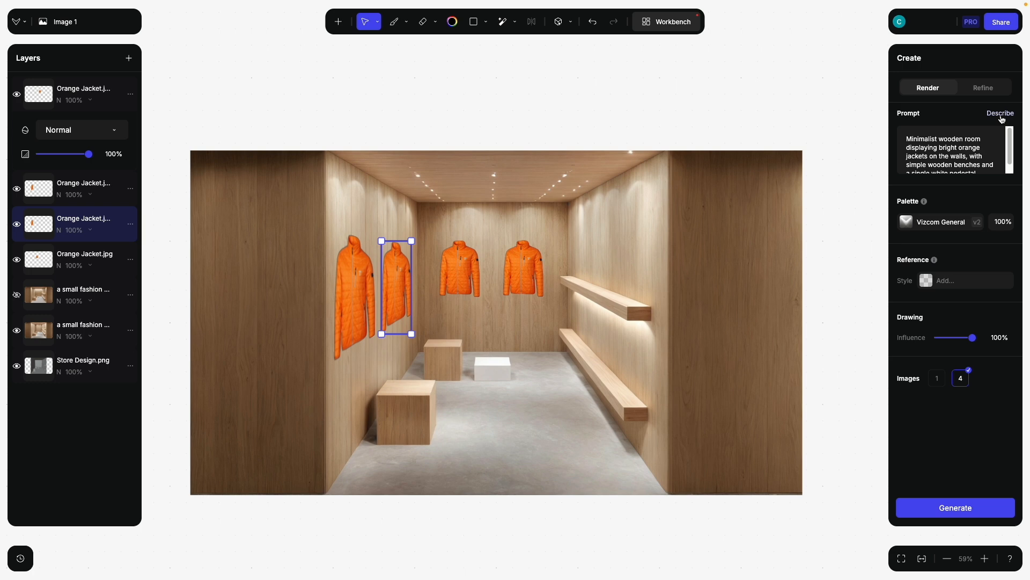
scroll(926, 161, "down", 1)
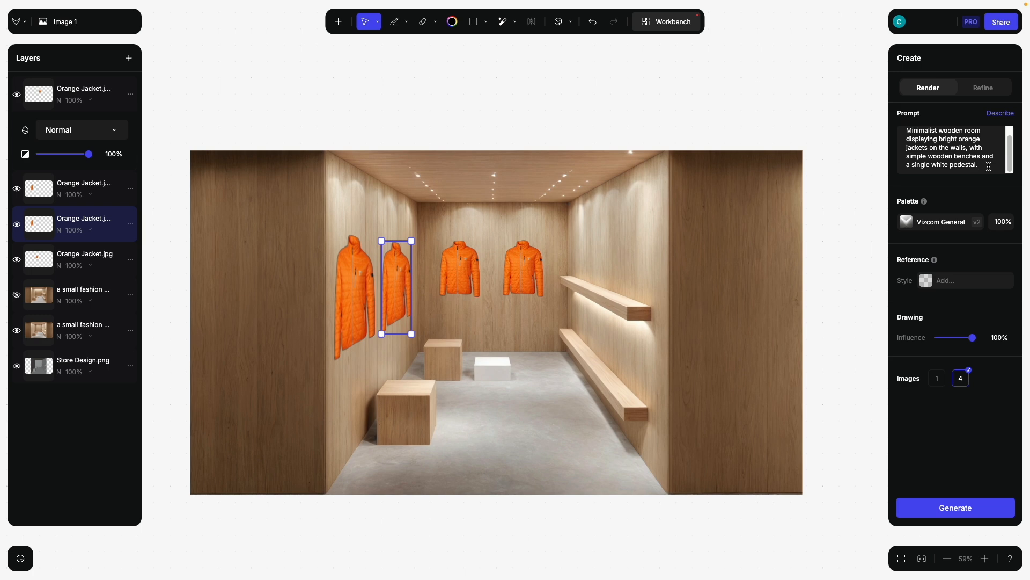
Step: Generate four renders from the jacket description at 100% drawing influence and preview each of them
left_click(969, 512)
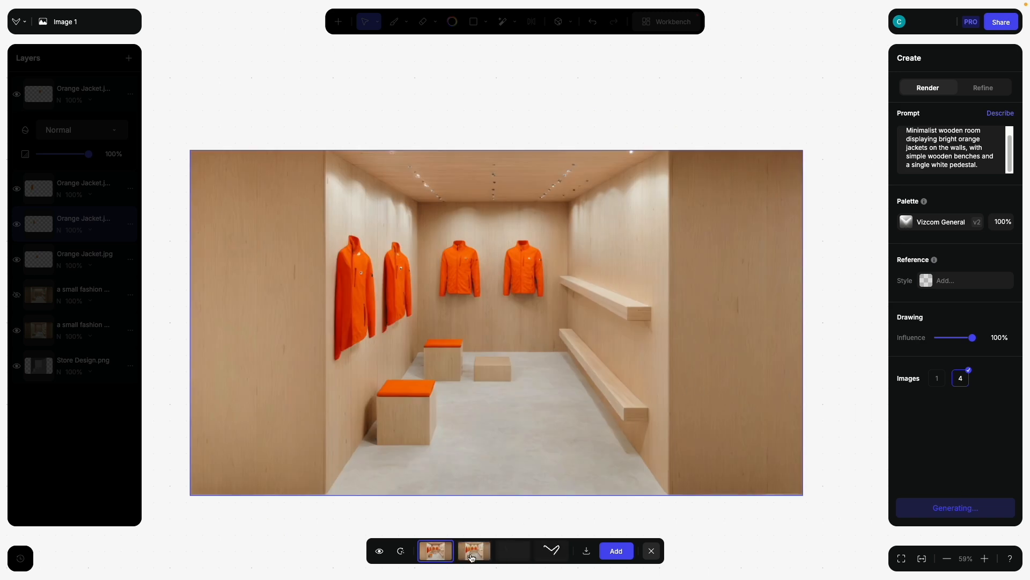
left_click(472, 553)
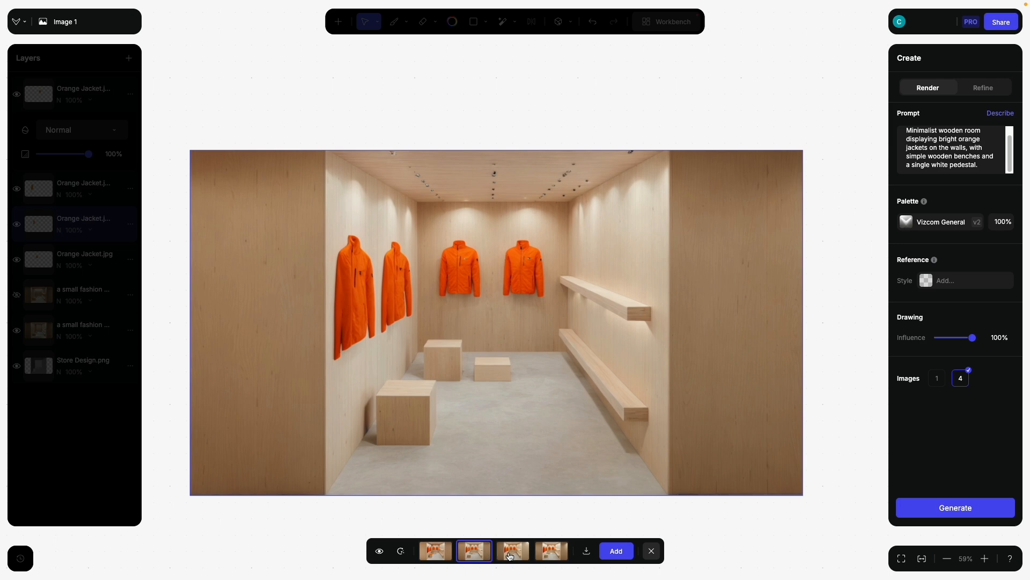
left_click(518, 554)
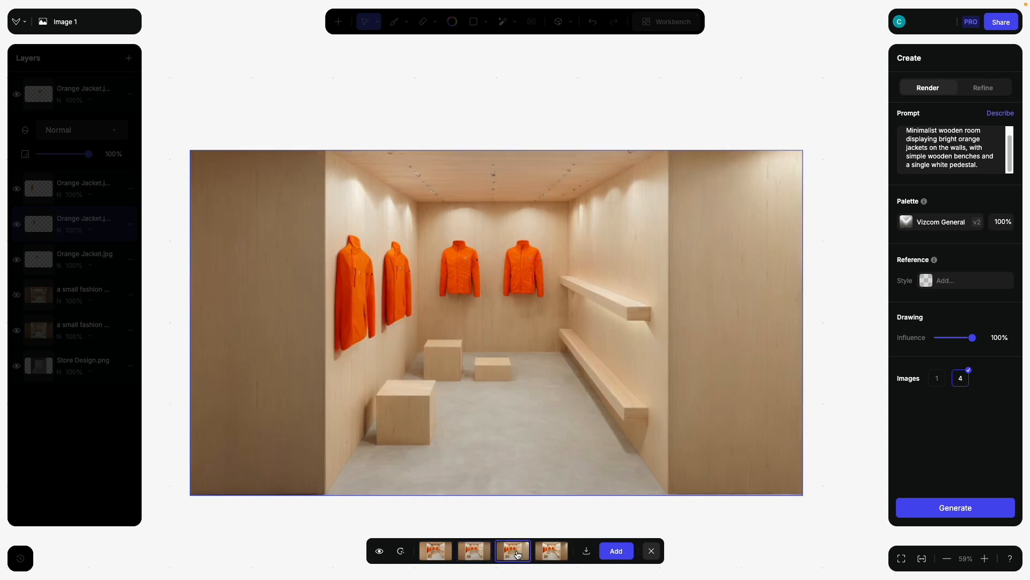
left_click(554, 552)
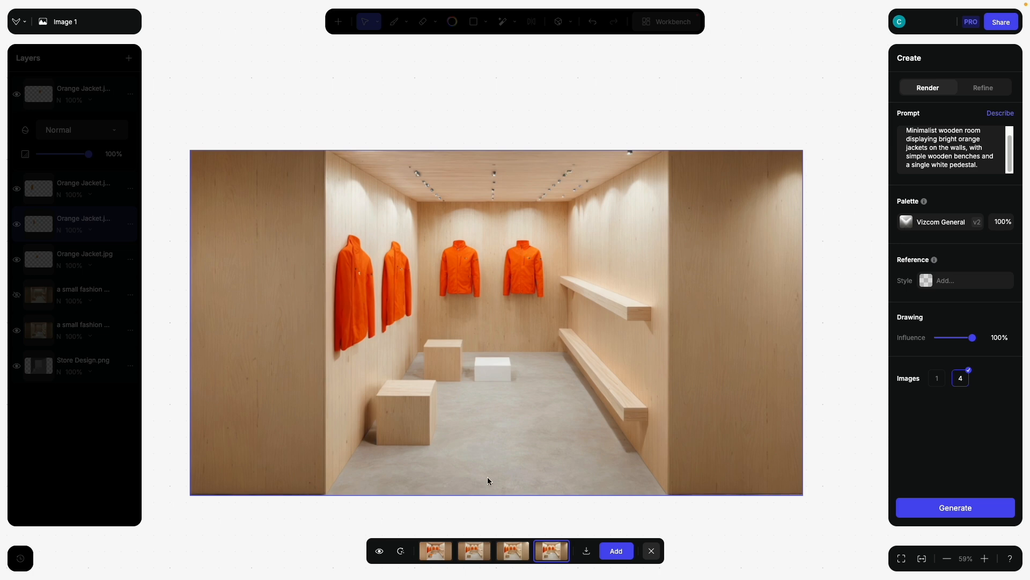
Step: Compare the fourth render with the original canvas by switching back and forth between them
left_click(380, 551)
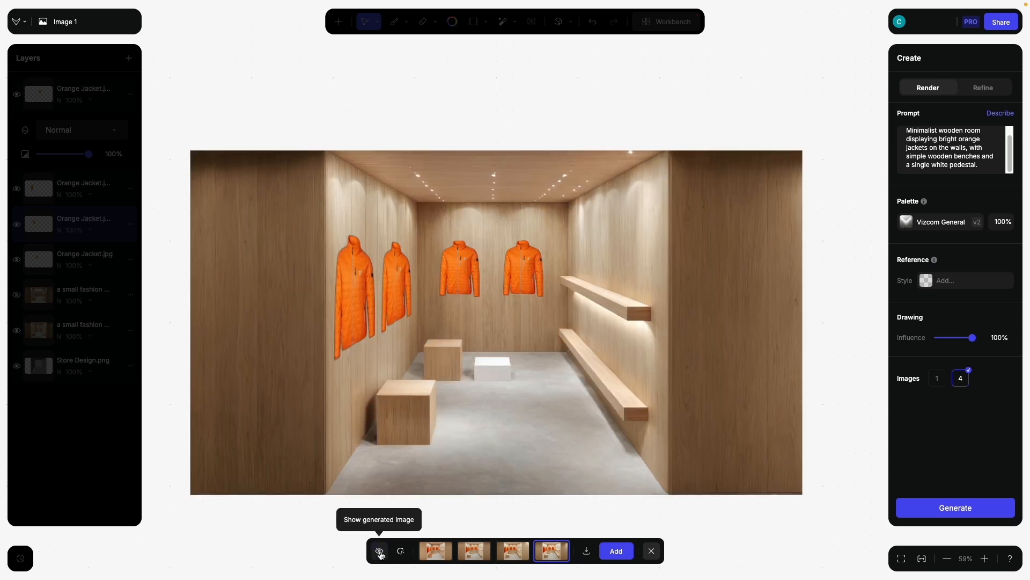
left_click(380, 553)
left_click(380, 552)
left_click(380, 552)
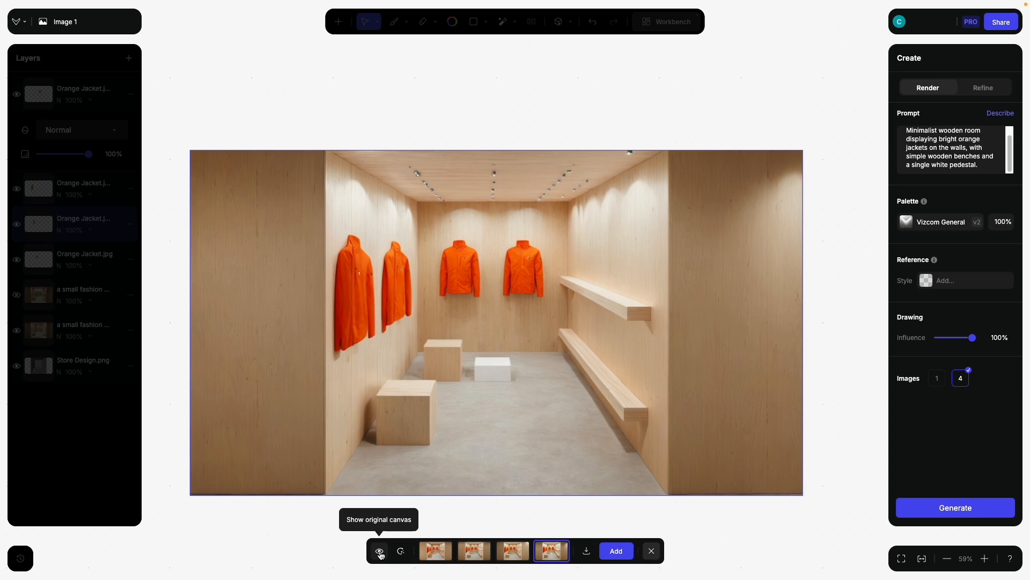
left_click(380, 553)
left_click(380, 552)
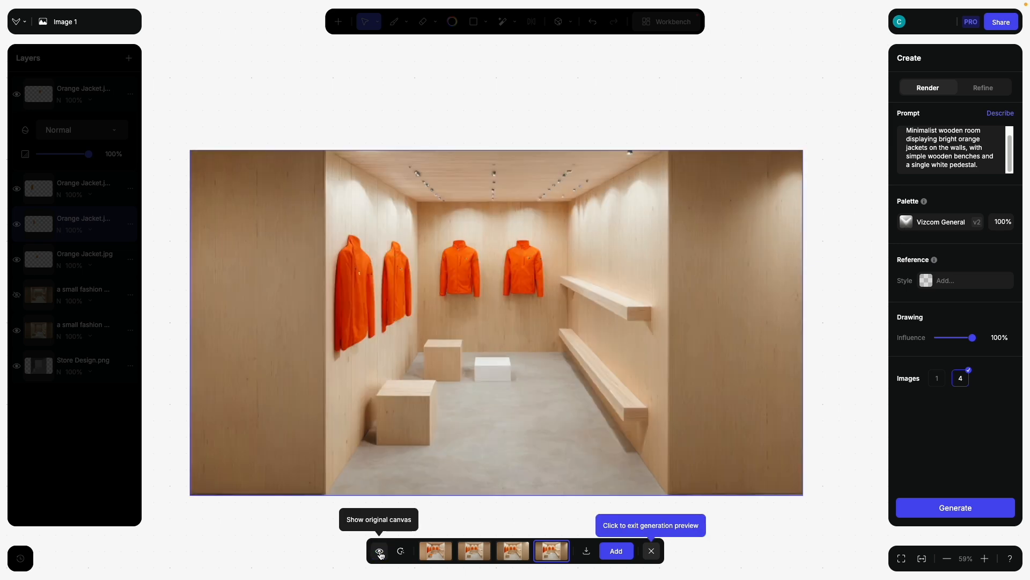
Step: Go through the four renders again and compare the first one, with orange-topped seats, with the original canvas
left_click(435, 551)
left_click(472, 555)
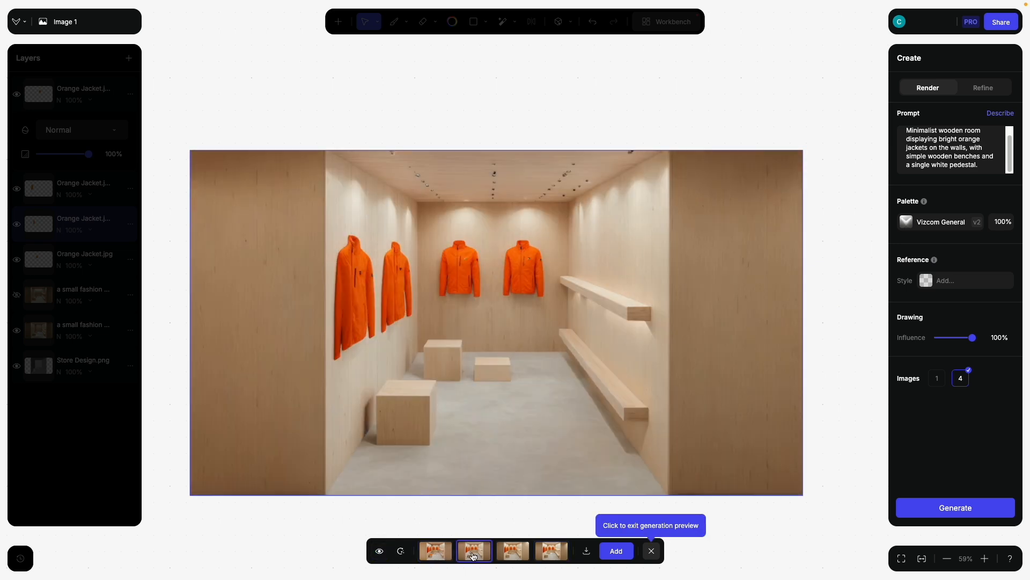
left_click(512, 552)
left_click(539, 553)
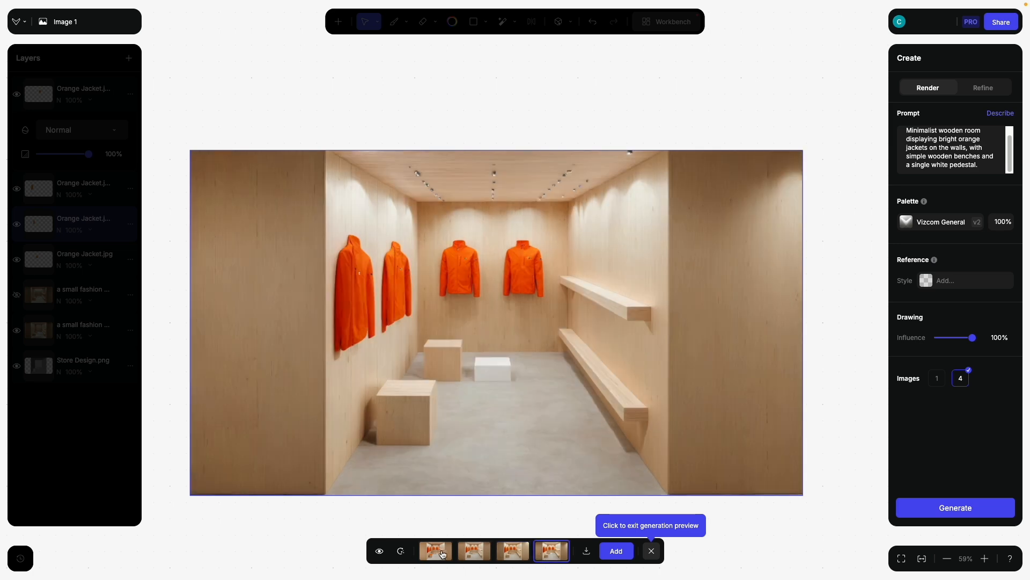
left_click(429, 553)
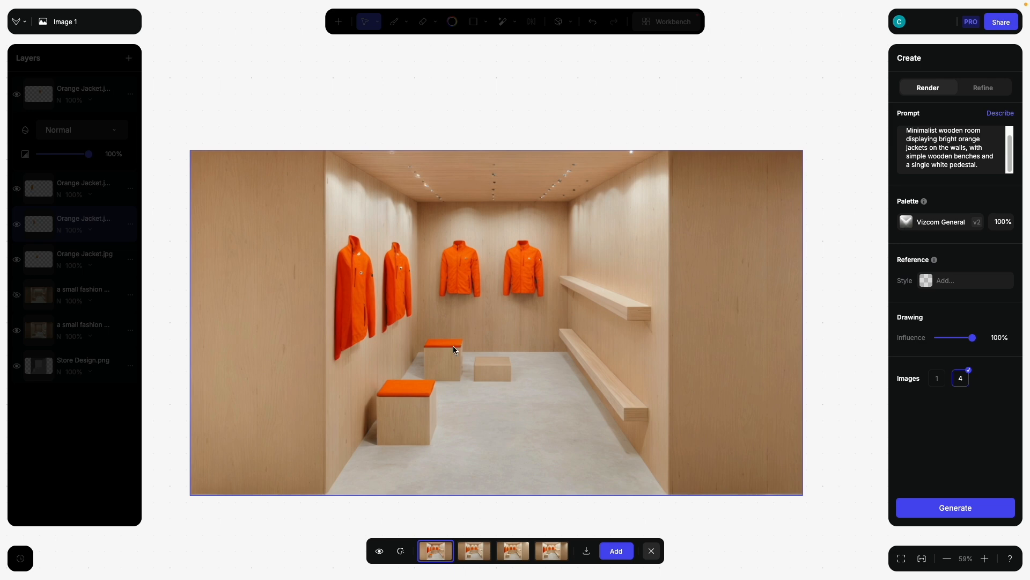
left_click(379, 550)
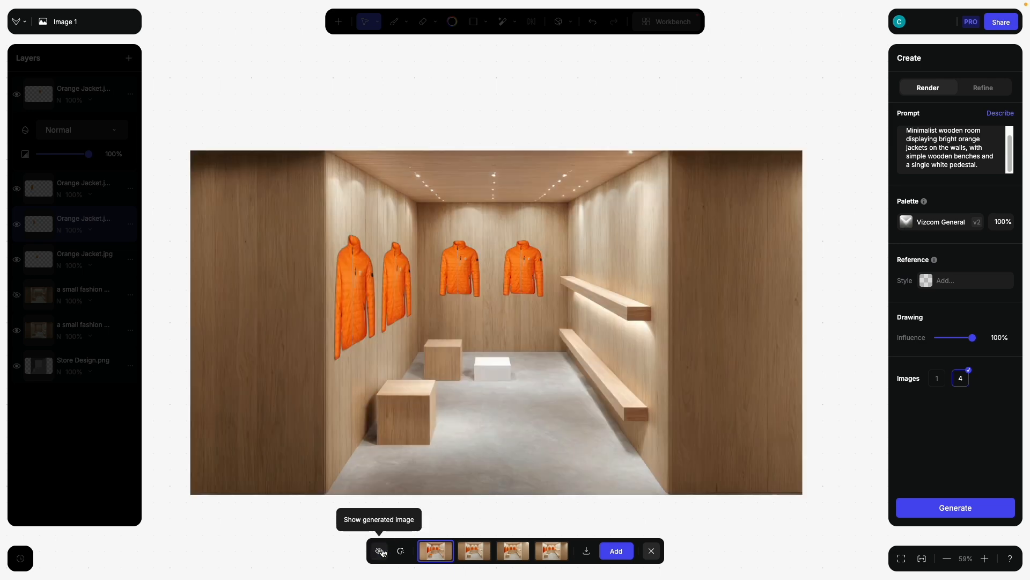
left_click(379, 550)
Step: Recheck the renders and add the first and third ones to the canvas as new layers
left_click(513, 553)
left_click(540, 553)
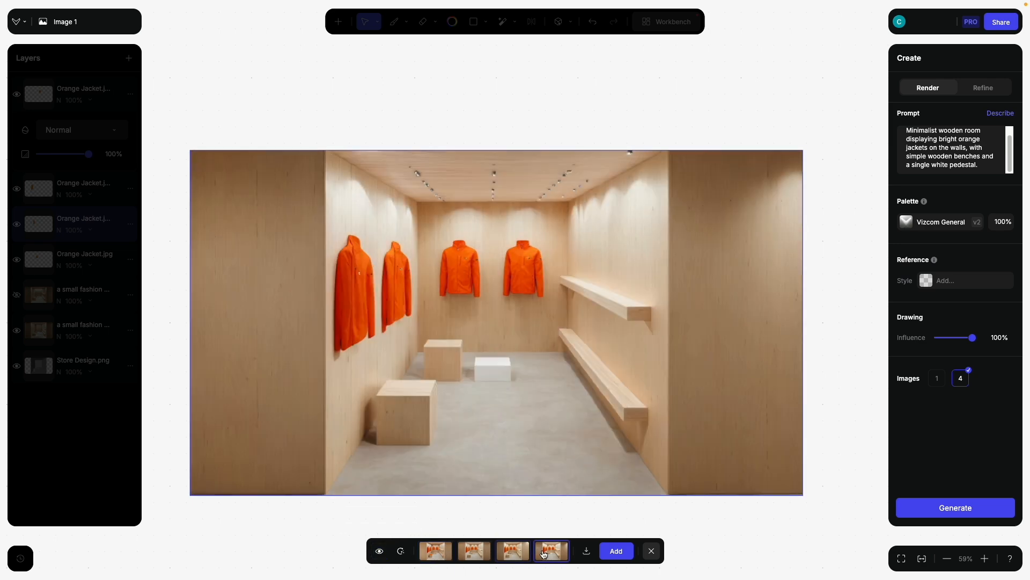
left_click(445, 553)
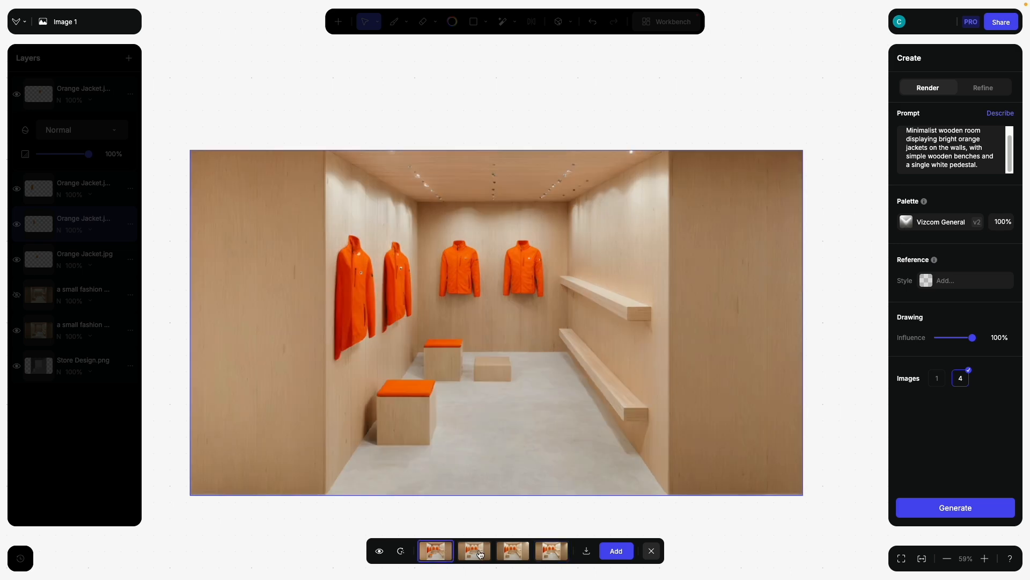
left_click(616, 552)
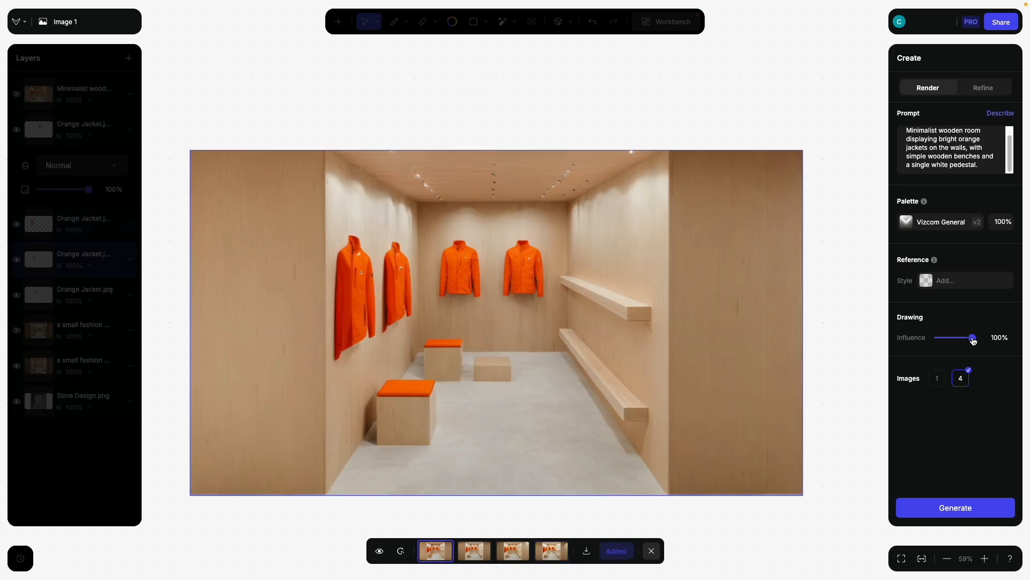
left_click(552, 551)
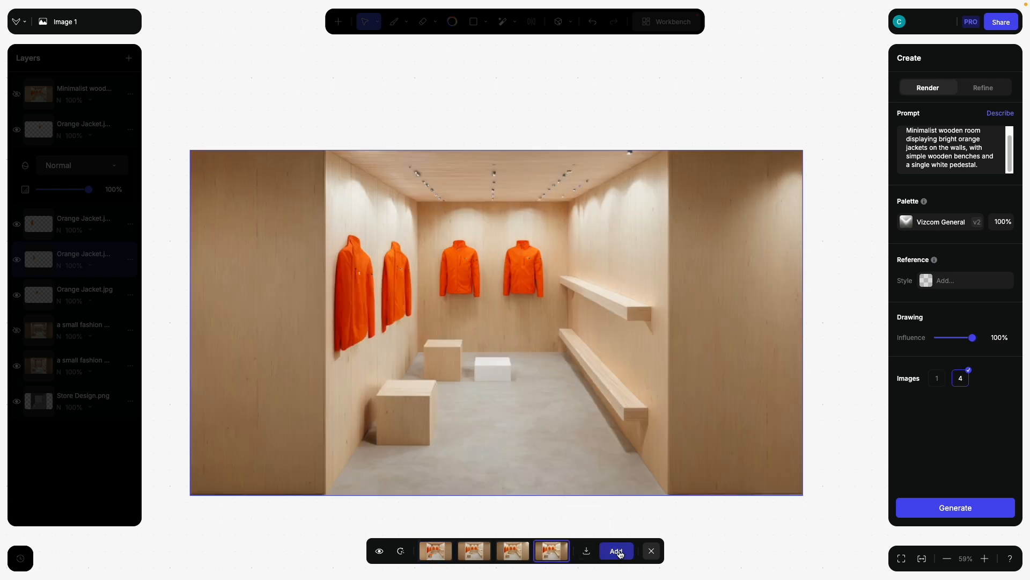
left_click(514, 552)
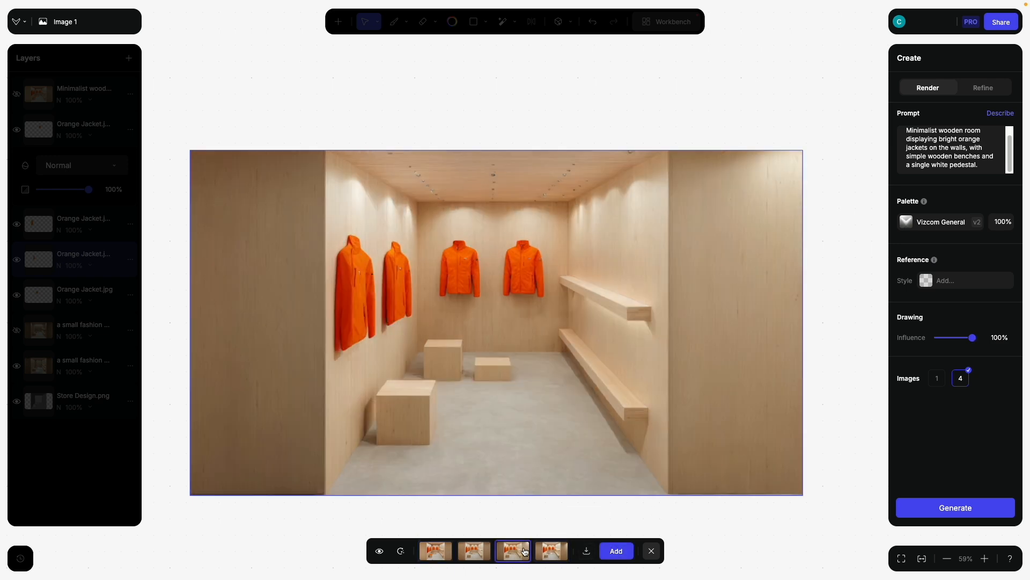
left_click(617, 552)
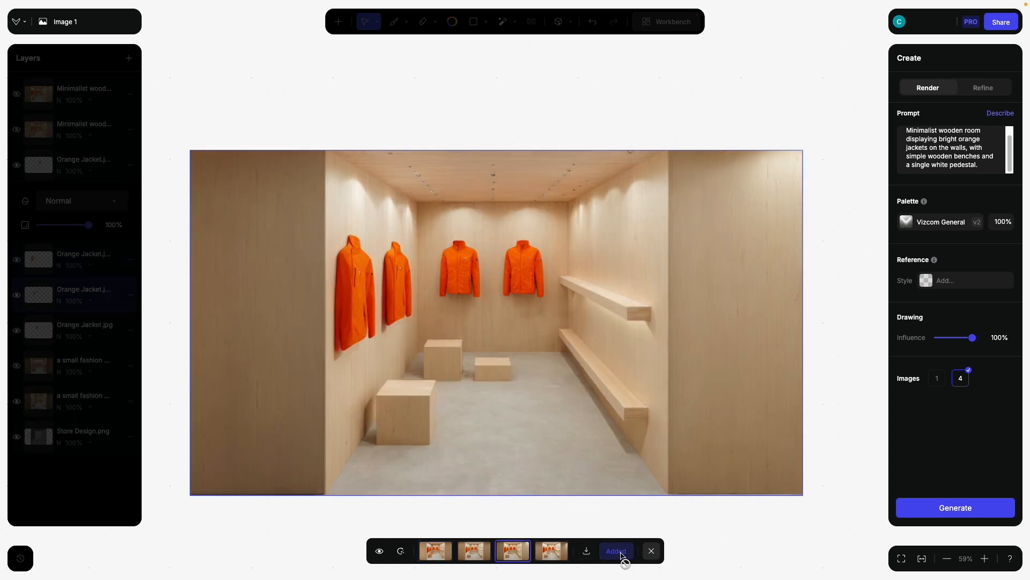
Step: Lower the drawing influence to 50%, generate four new renders and preview the second to fourth
left_click(957, 339)
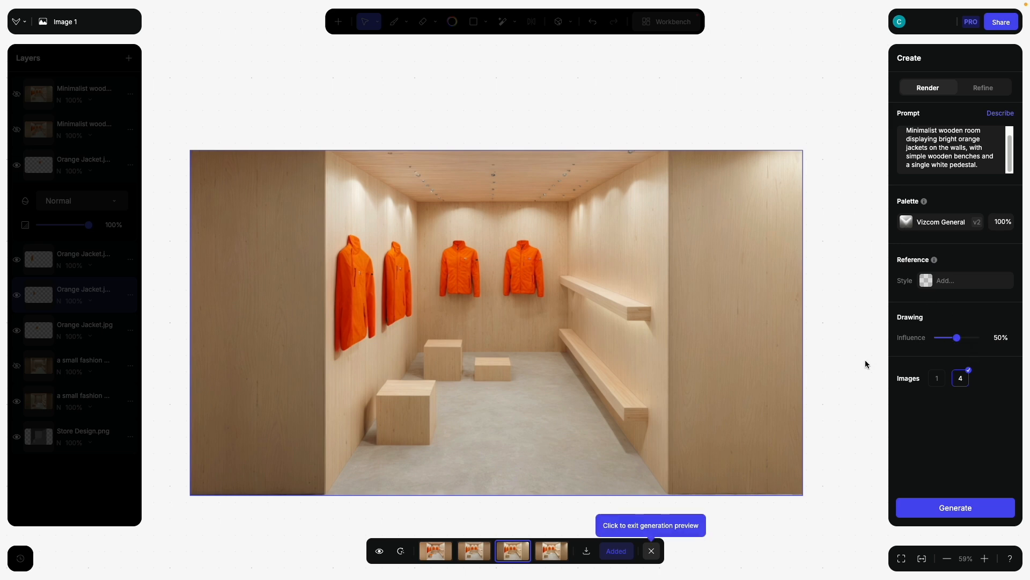
left_click(957, 511)
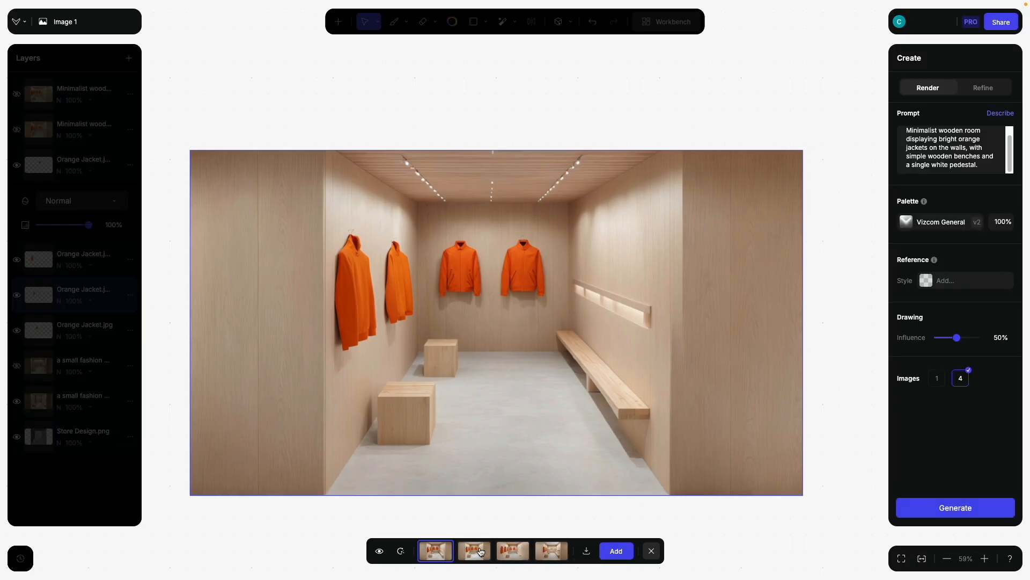
left_click(474, 551)
left_click(516, 553)
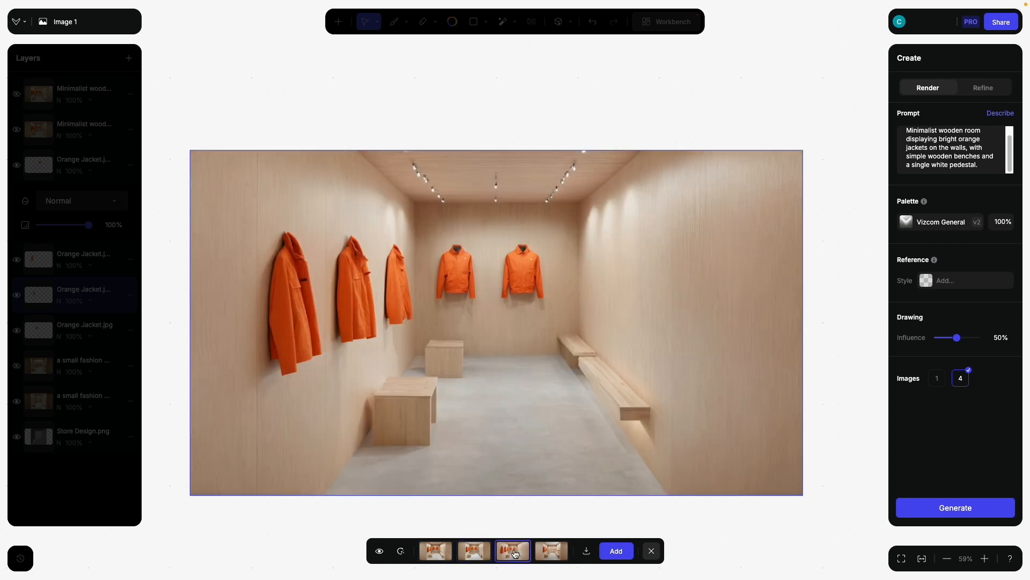
left_click(549, 554)
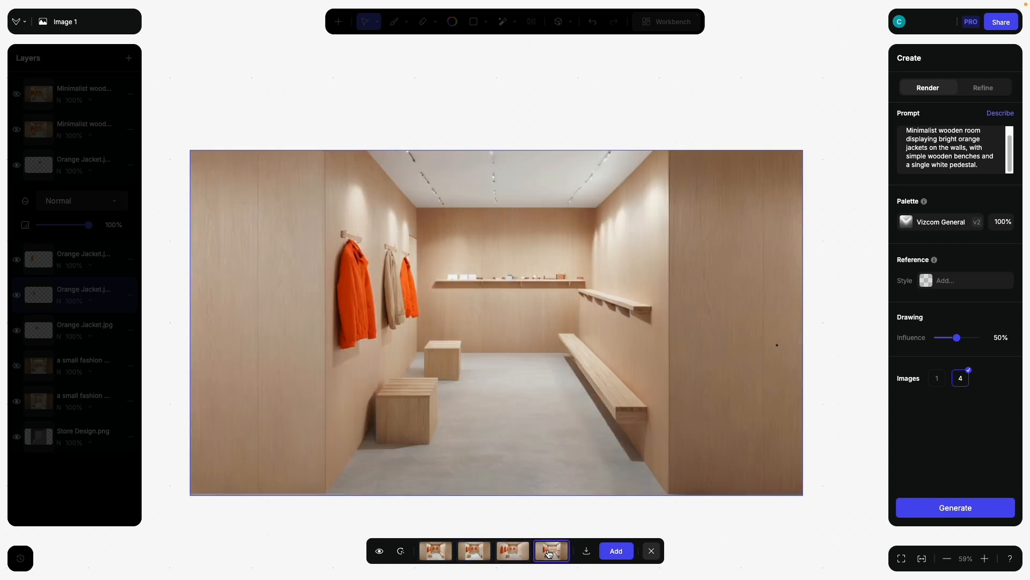
Step: Compare the second 50% influence render with the original canvas by repeatedly switching between them
left_click(477, 550)
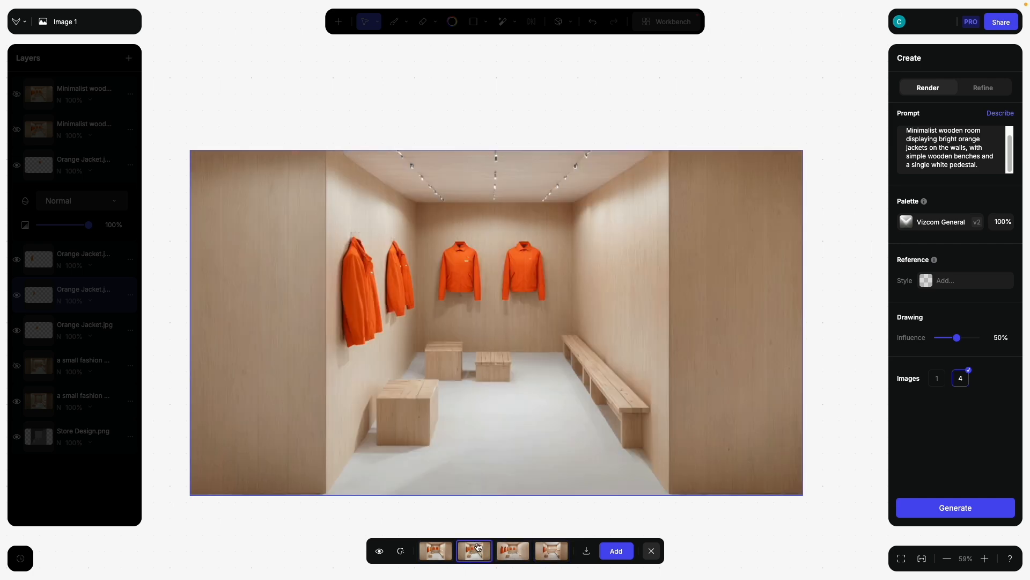
left_click(379, 552)
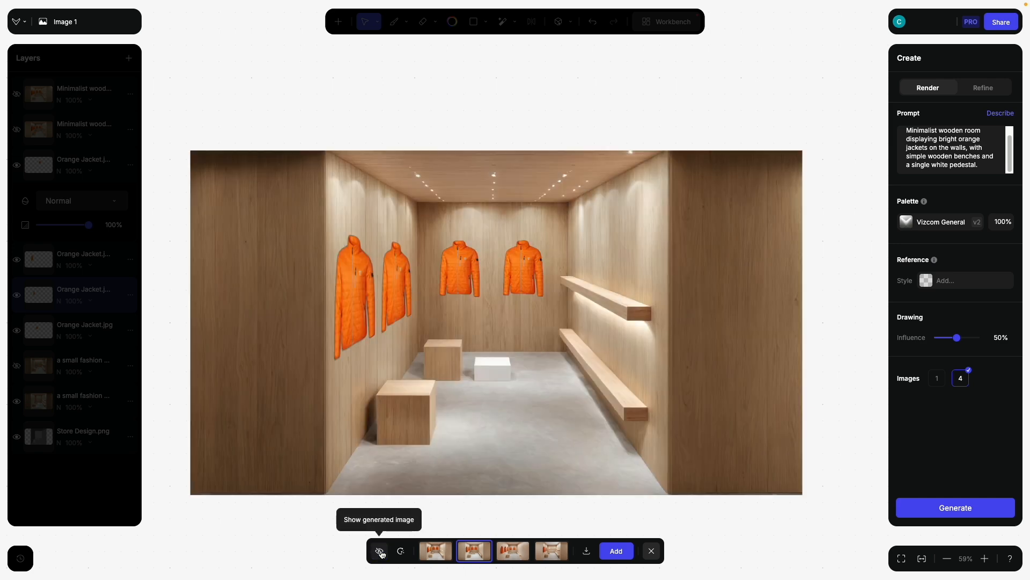
left_click(379, 552)
left_click(380, 552)
left_click(380, 552)
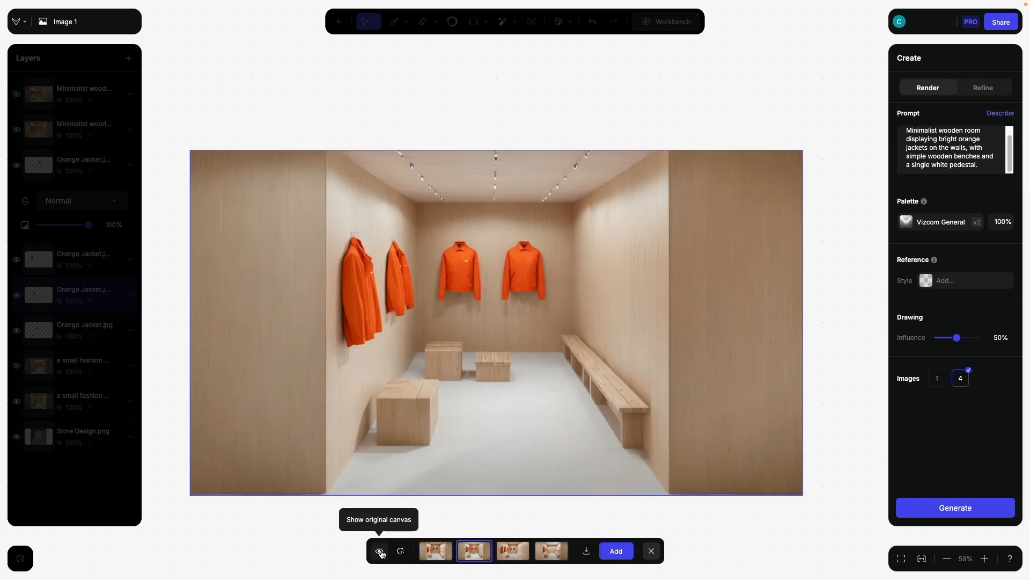
left_click(380, 552)
left_click(380, 551)
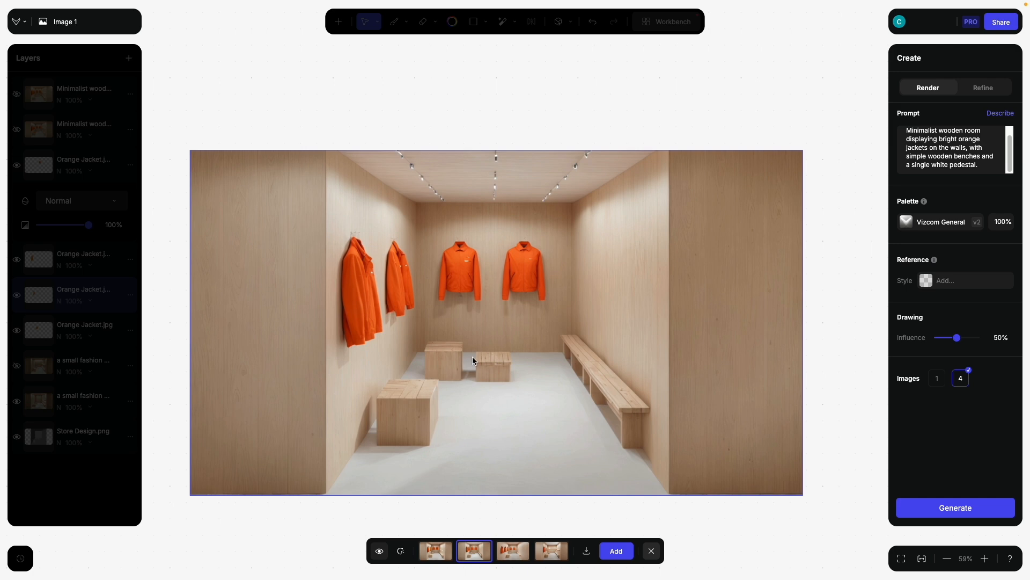
left_click(380, 551)
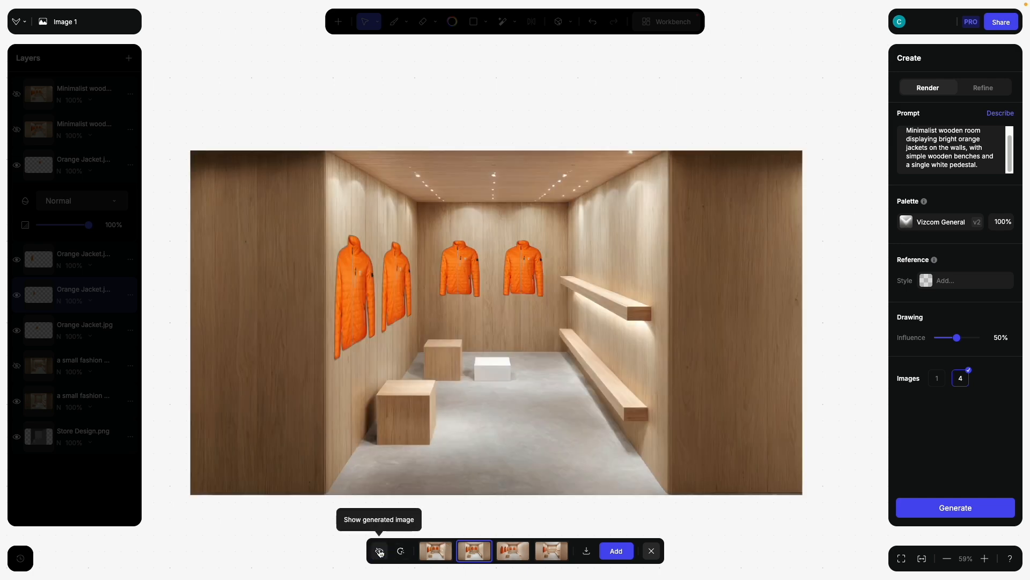
left_click(380, 552)
left_click(380, 551)
left_click(380, 552)
Step: Examine the first, third and fourth 50% influence renders for changes in jackets, walls and furniture
left_click(438, 551)
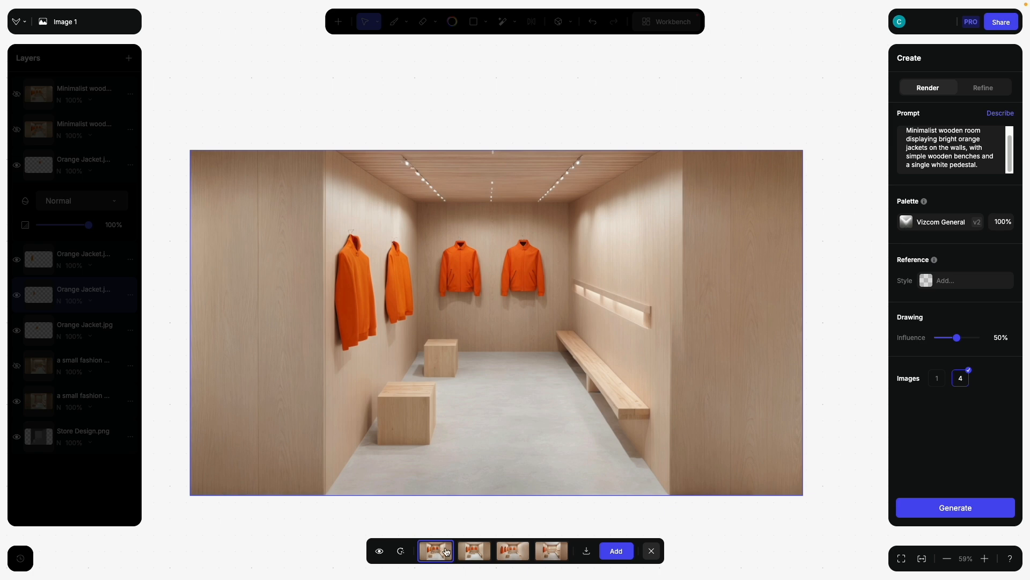
left_click(512, 549)
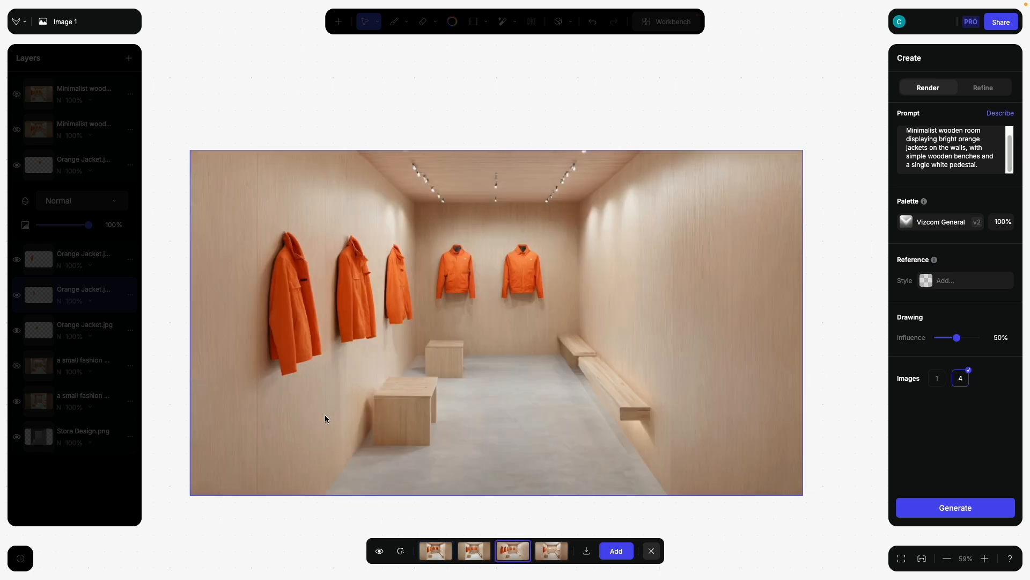
left_click(558, 548)
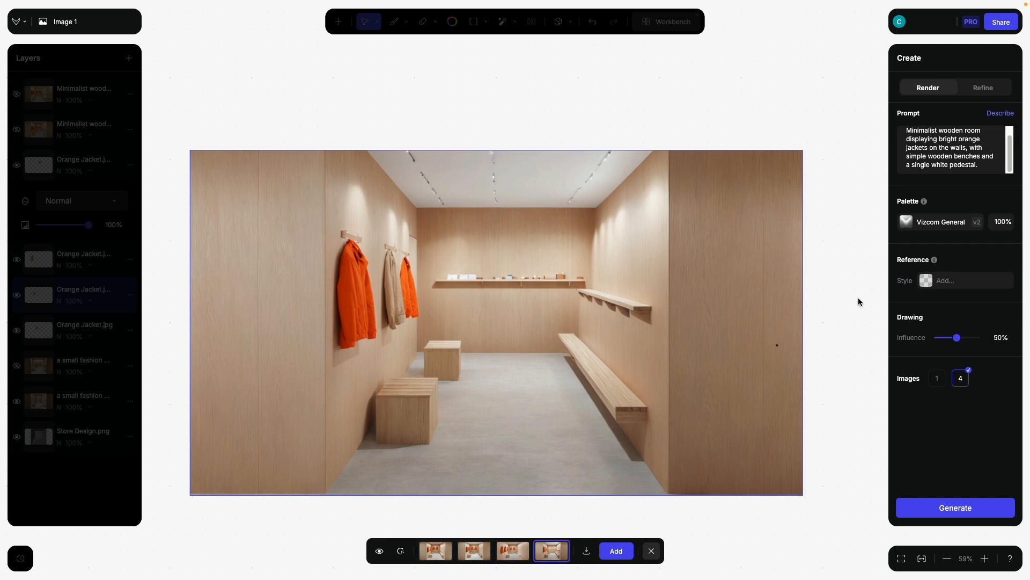
Step: Lower the drawing influence to 20%, regenerate the scene, review the renders and exit the preview without adding any
left_click_drag(957, 338, 946, 338)
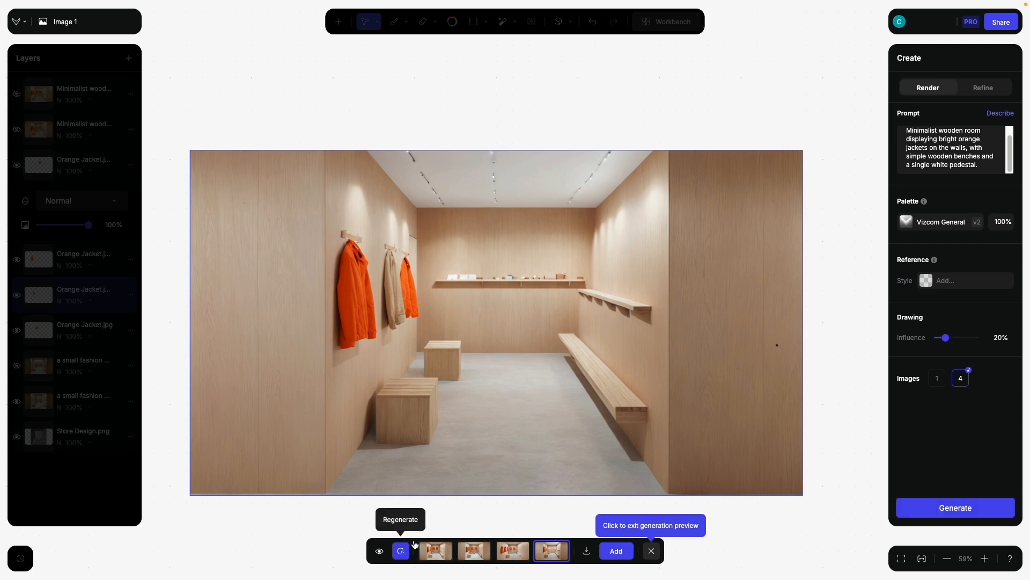
left_click(401, 551)
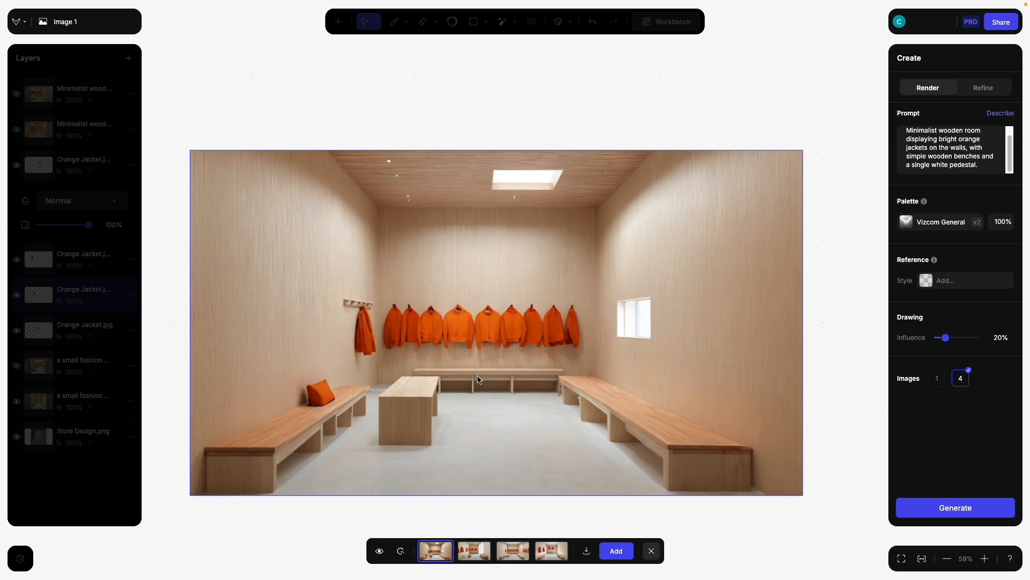
left_click(474, 553)
left_click(519, 554)
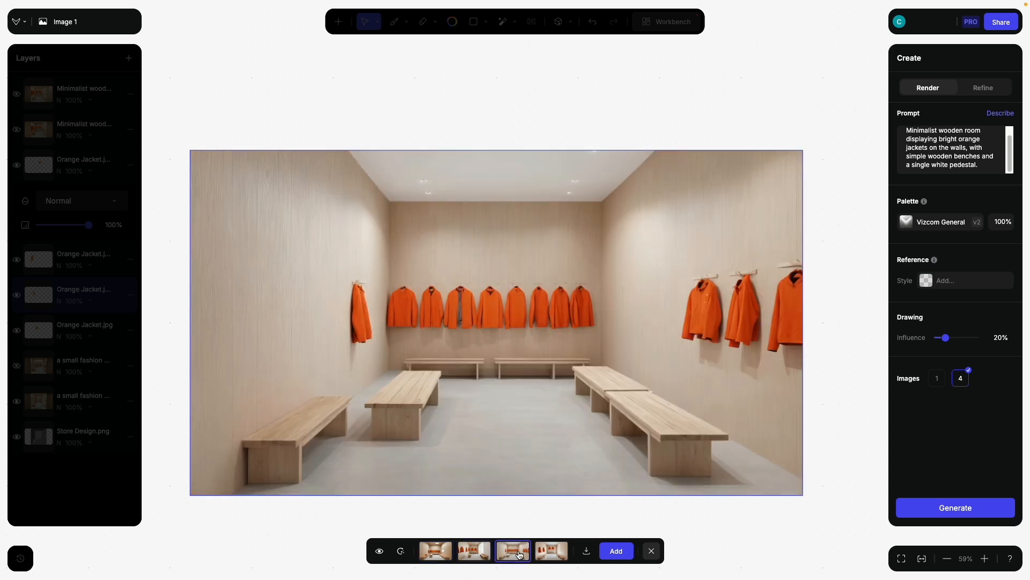
left_click(547, 553)
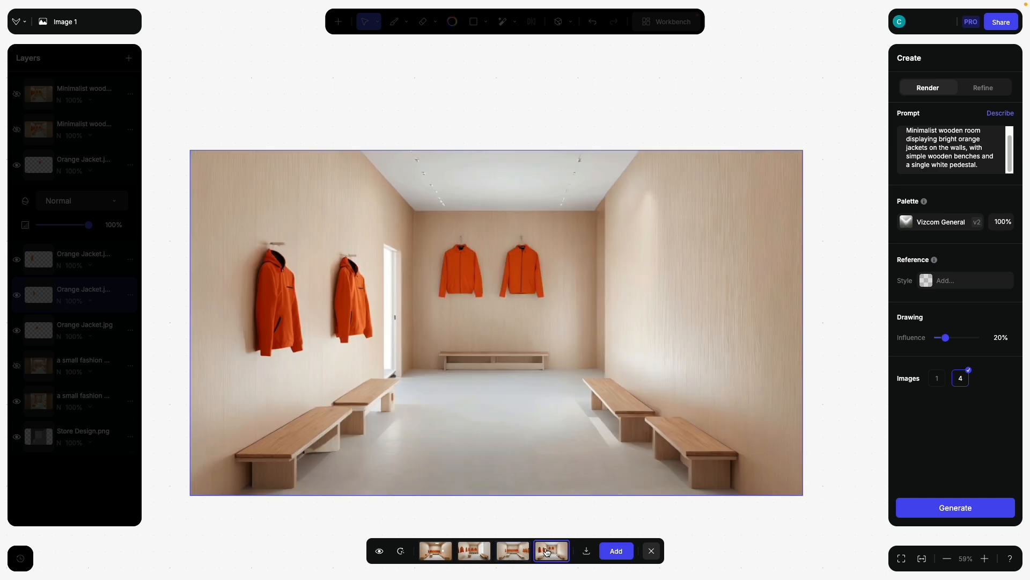
left_click(481, 553)
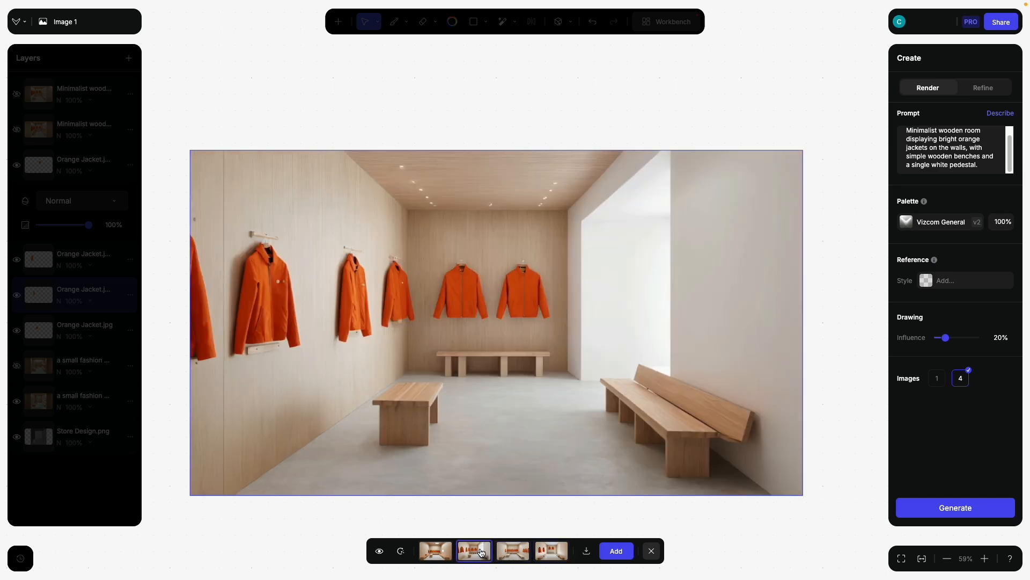
left_click(652, 552)
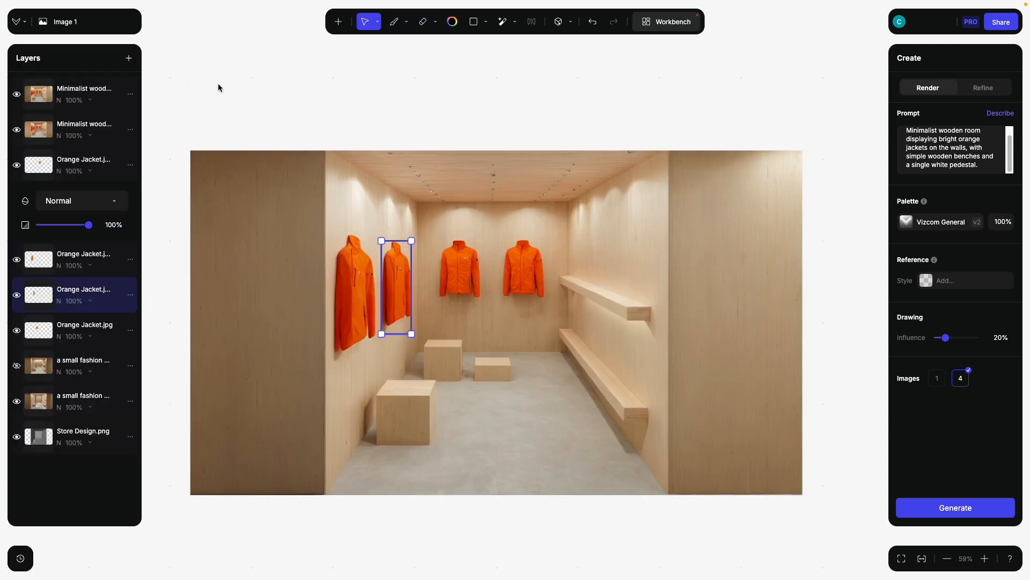
Step: Compare the two added renders by toggling the topmost layer's visibility, and select the Store Design.png layer
left_click(17, 95)
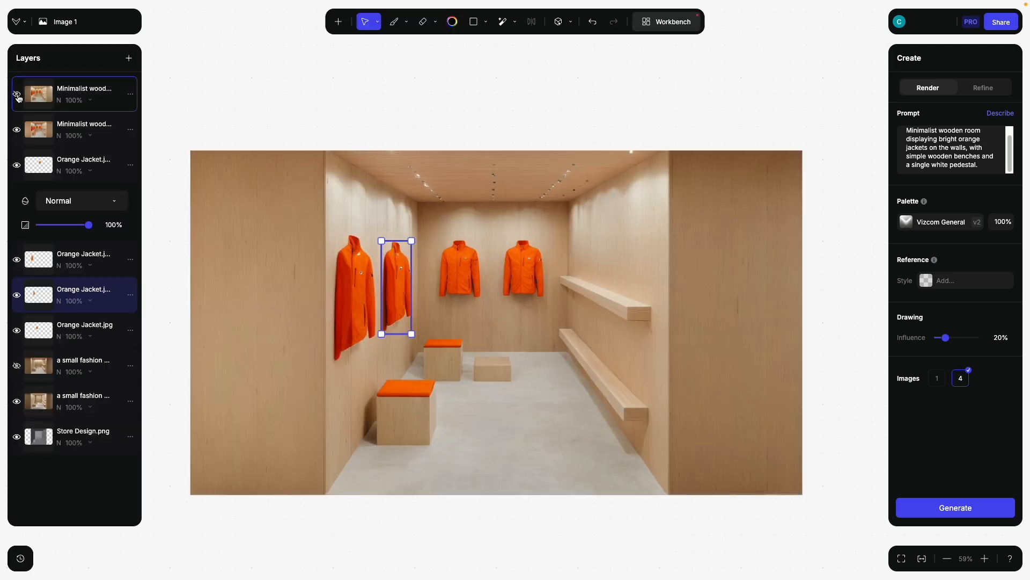
left_click(18, 95)
left_click(18, 95)
left_click(18, 96)
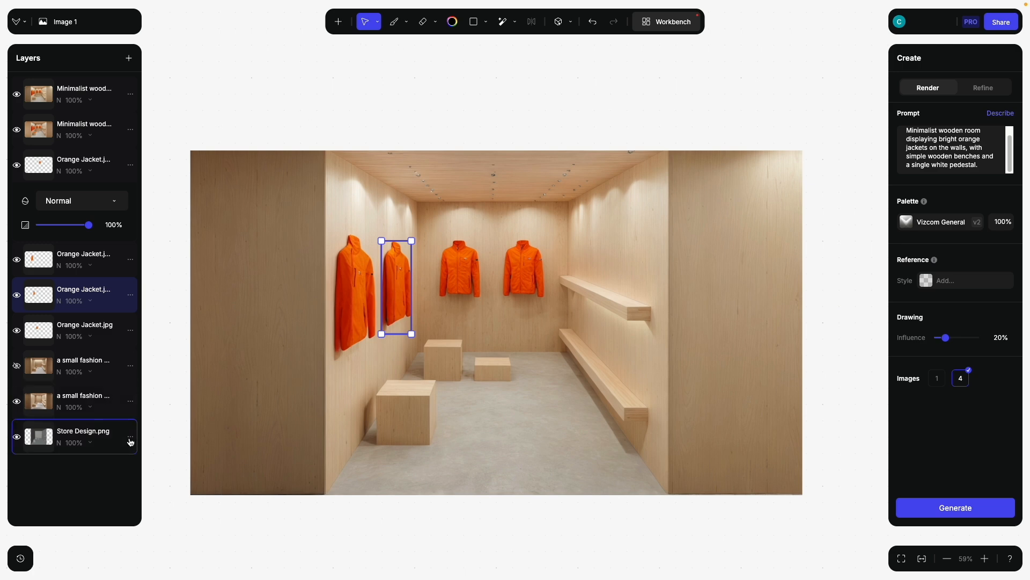
mouse_move(130, 438)
left_mouse_down()
mouse_move(121, 75)
mouse_move(117, 446)
left_mouse_up()
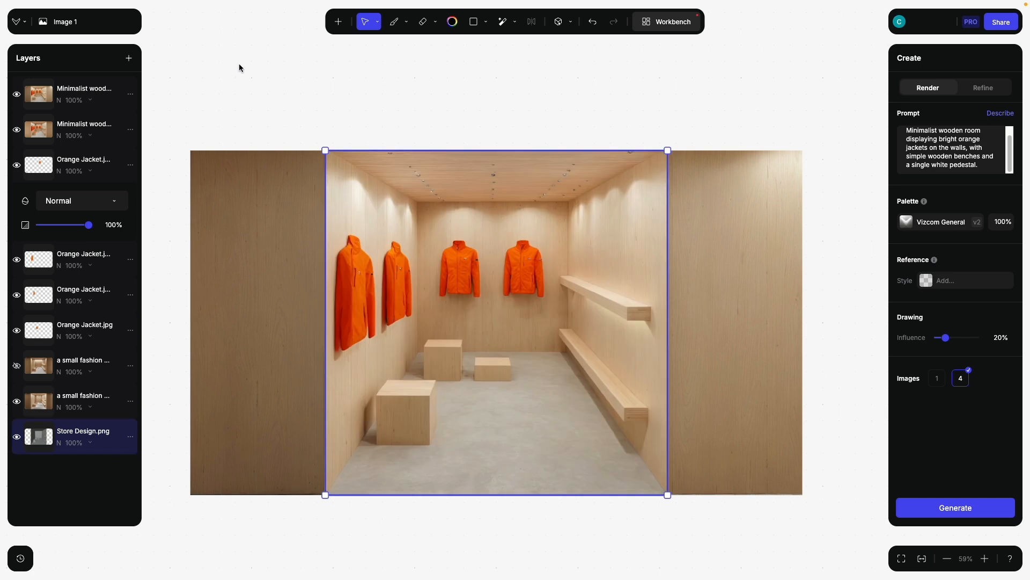